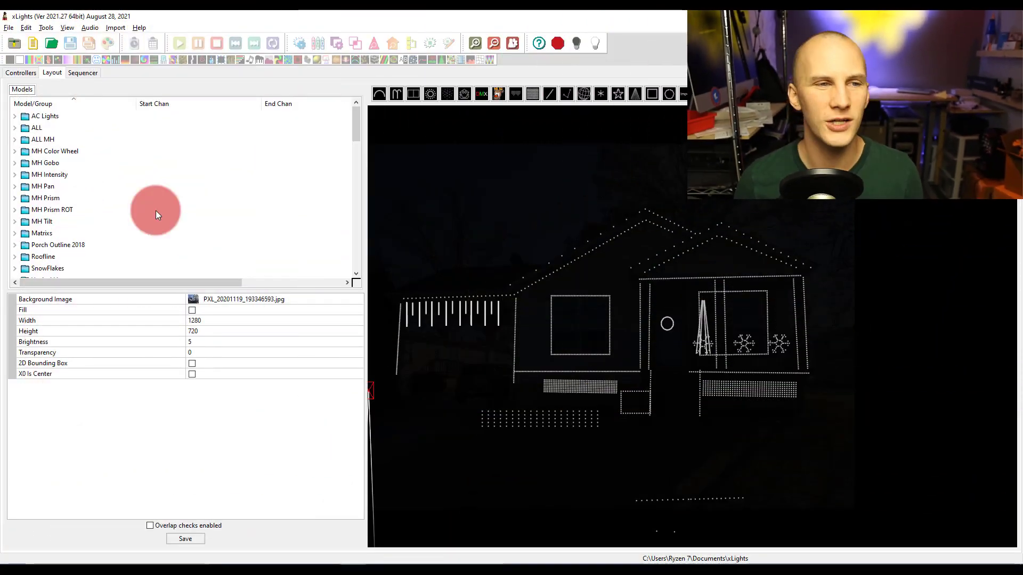
Choose the single line model type from the model toolbar.
scroll(156, 210, "down", 10)
scroll(156, 210, "up", 10)
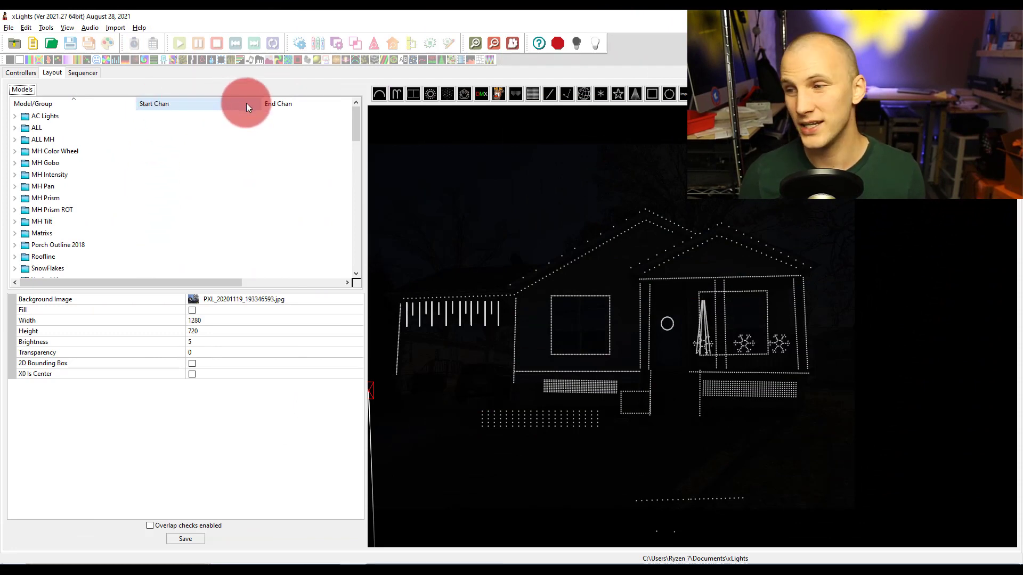
left_click(549, 94)
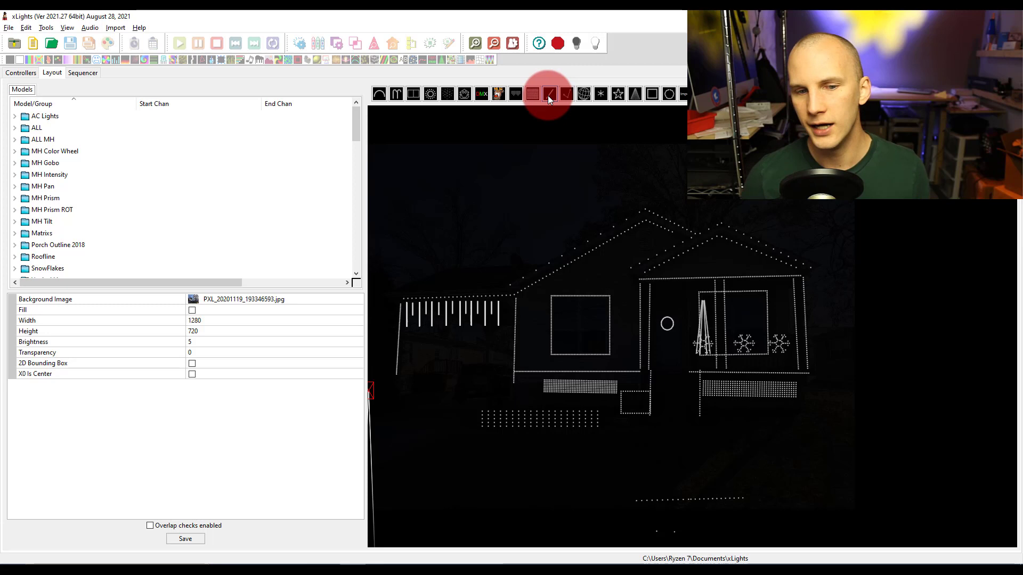
View the Roofline group's members and select the Roofline Main model on the house.
left_click(33, 257)
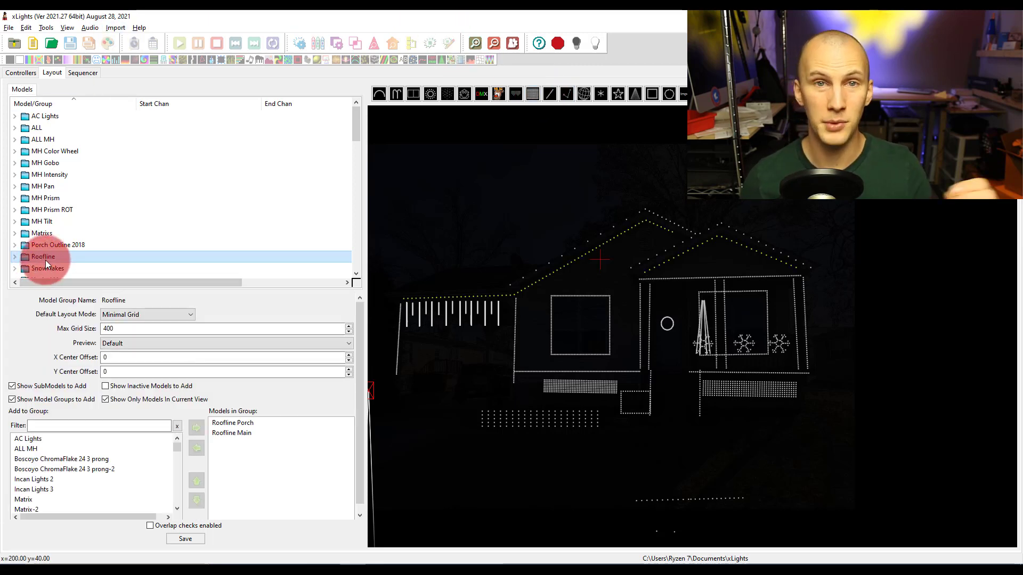
left_click(479, 228)
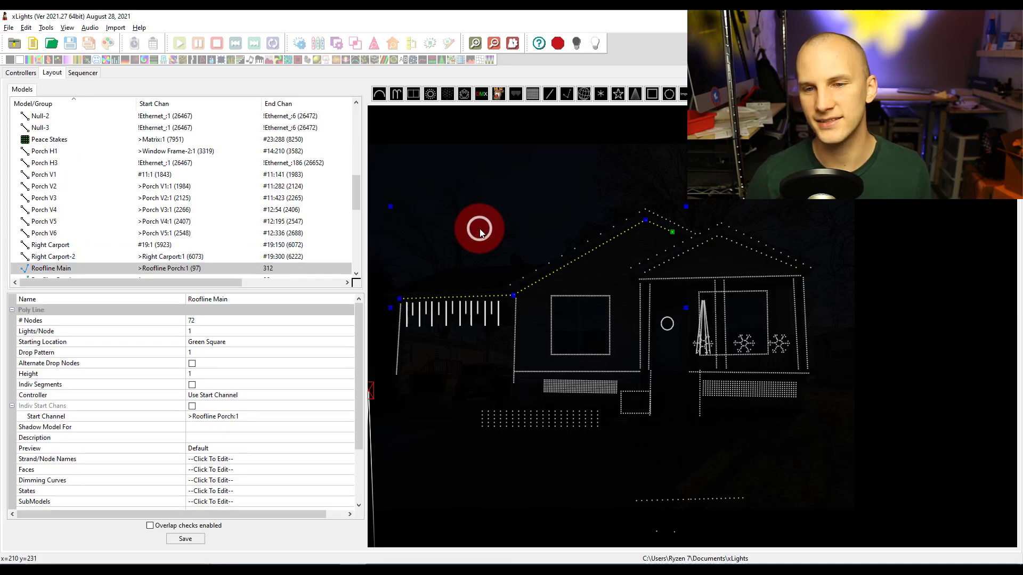
left_click(623, 130)
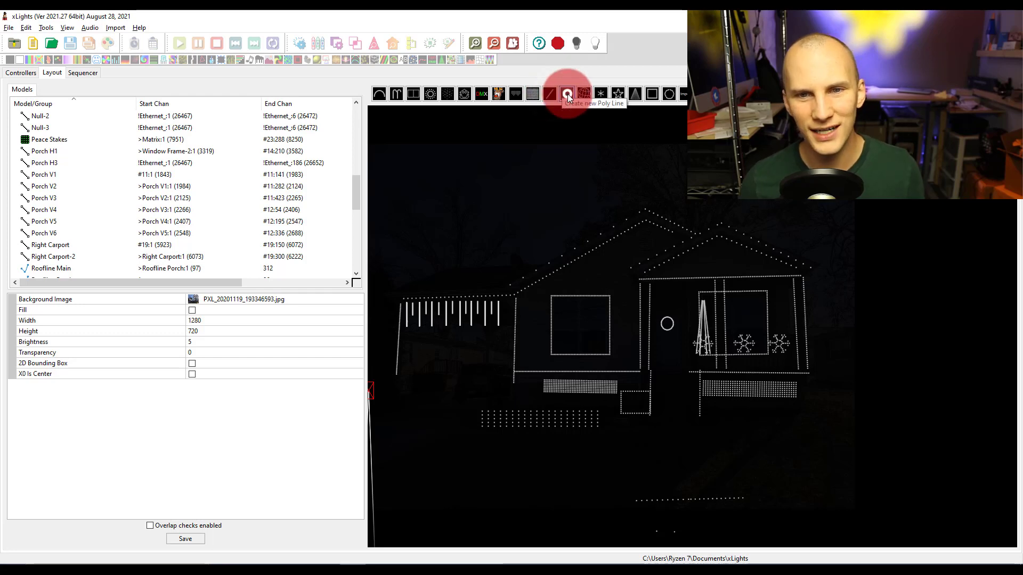
Try the polyline, star, tree and circle model types in turn.
left_click(567, 93)
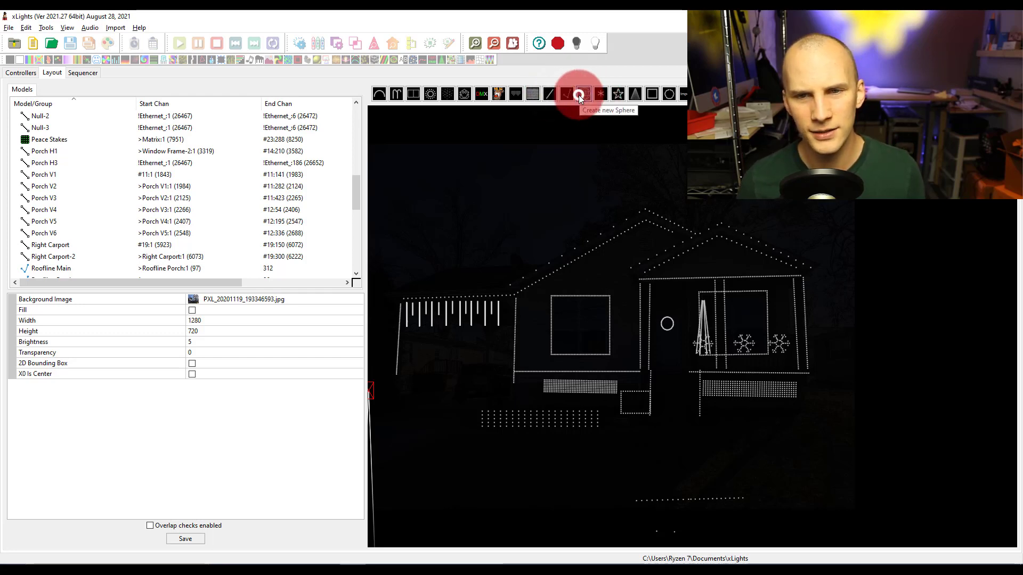
left_click(618, 95)
left_click(638, 97)
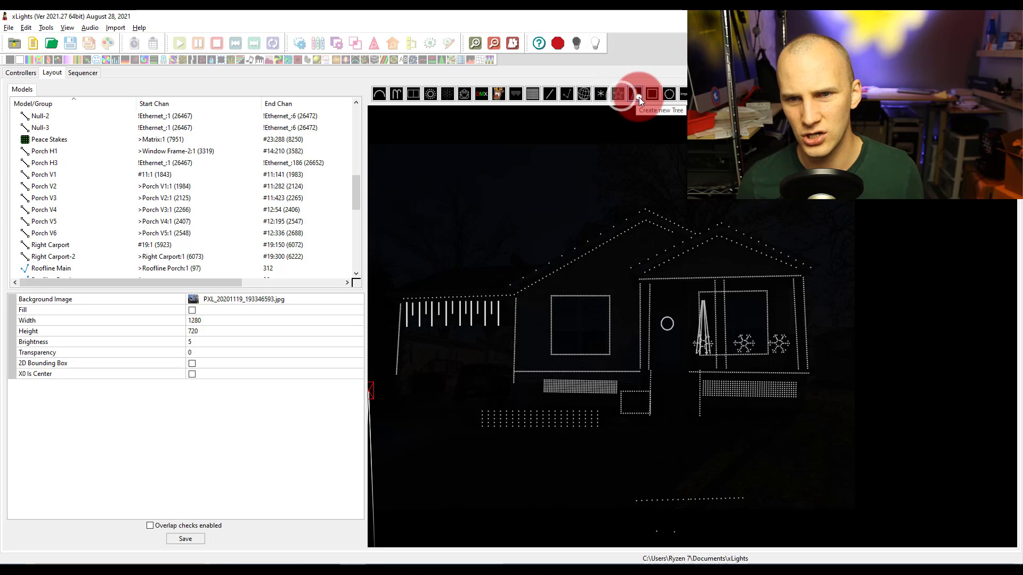
left_click(669, 95)
left_click(684, 97)
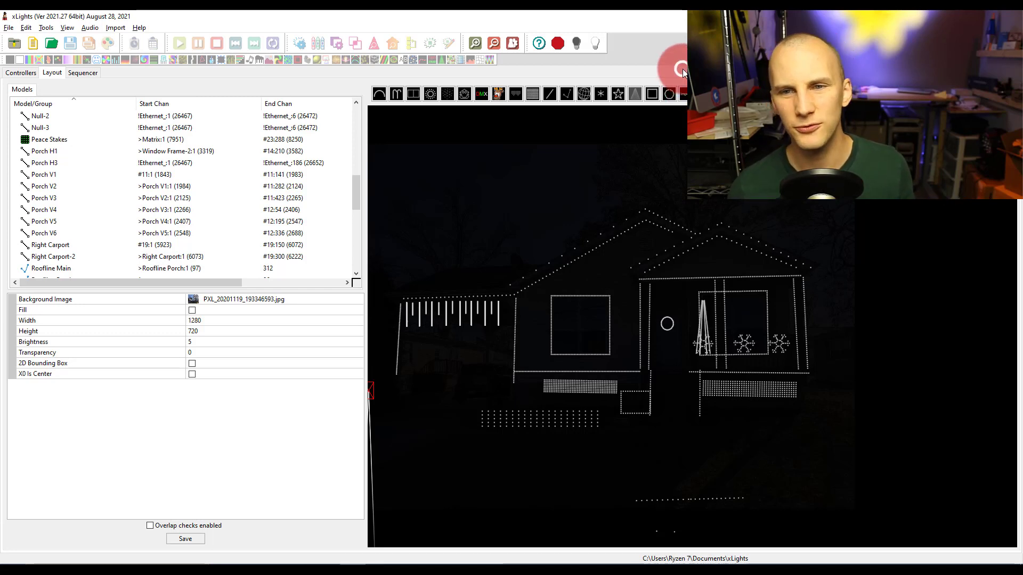
Zoom the layout preview and show the SnowFlakes group's three Boscoyo ChromaFlake members.
left_click(428, 75)
left_click(354, 216)
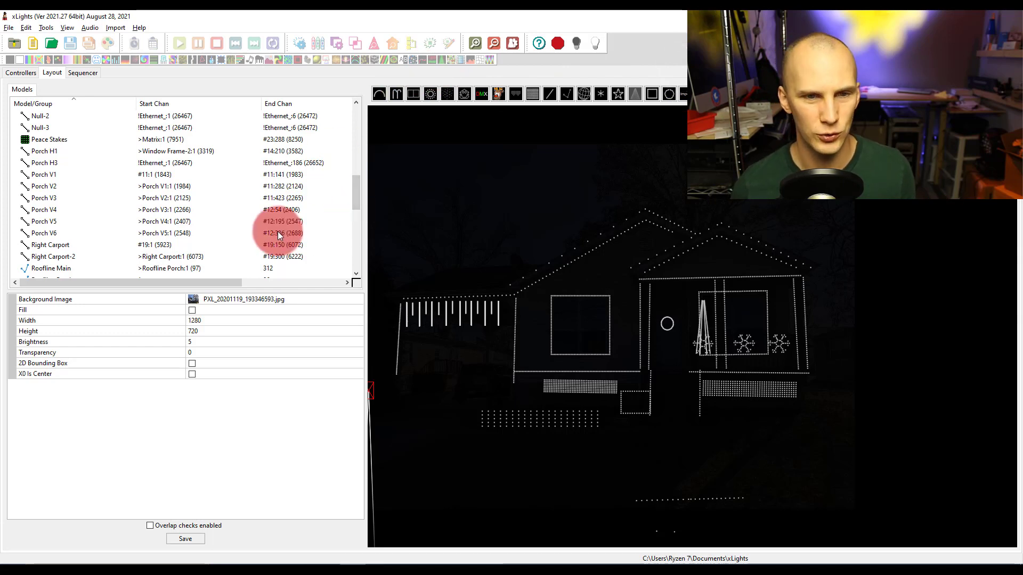
left_click_drag(356, 201, 359, 128)
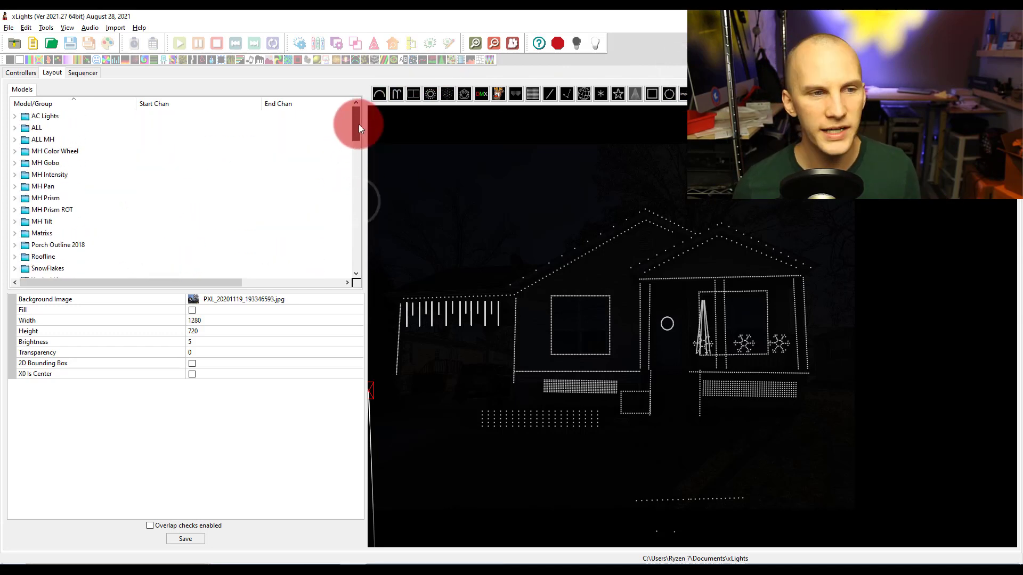
scroll(100, 152, "down", 2)
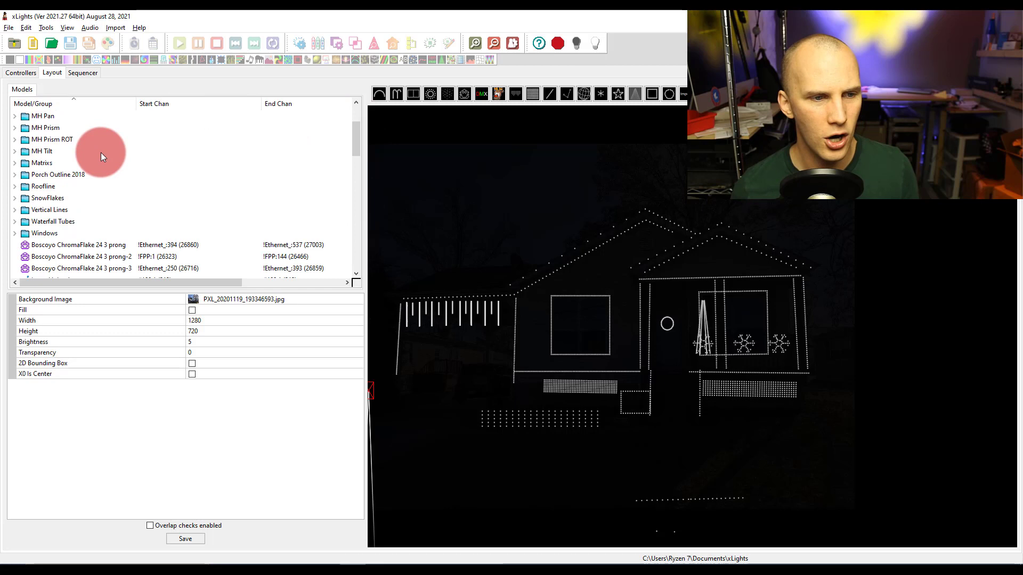
scroll(101, 152, "up", 2)
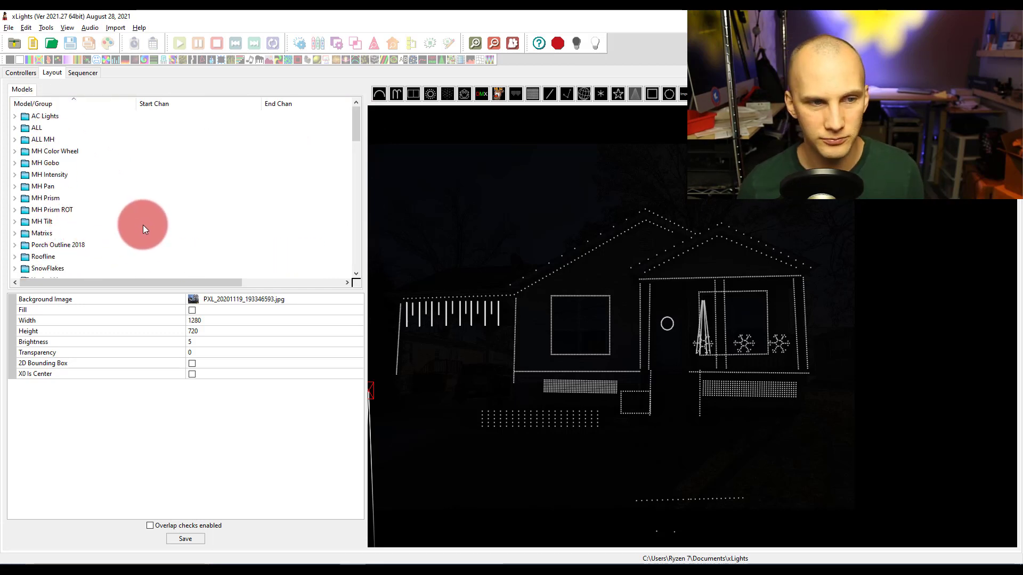
scroll(143, 229, "down", 1)
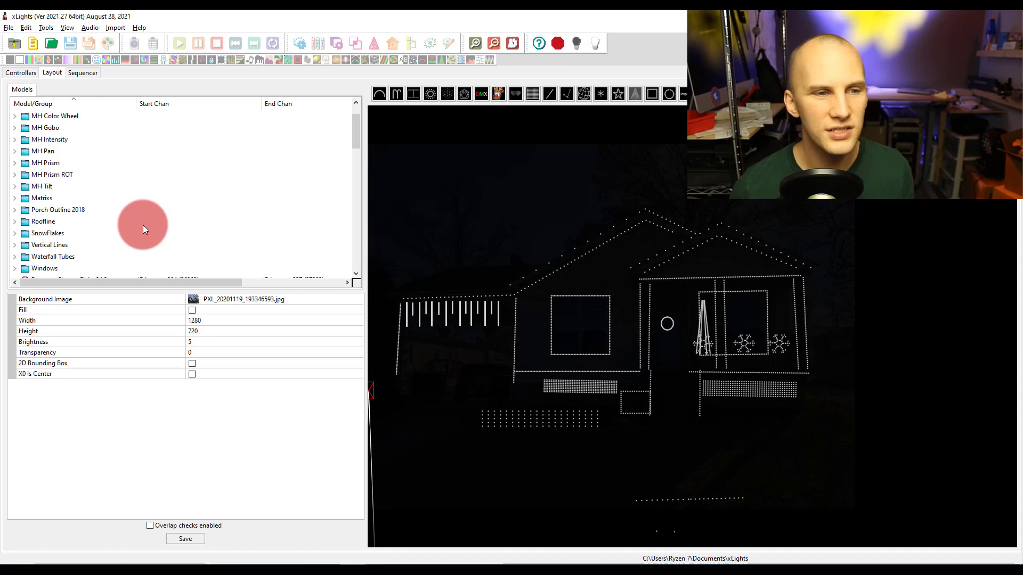
scroll(143, 229, "up", 1)
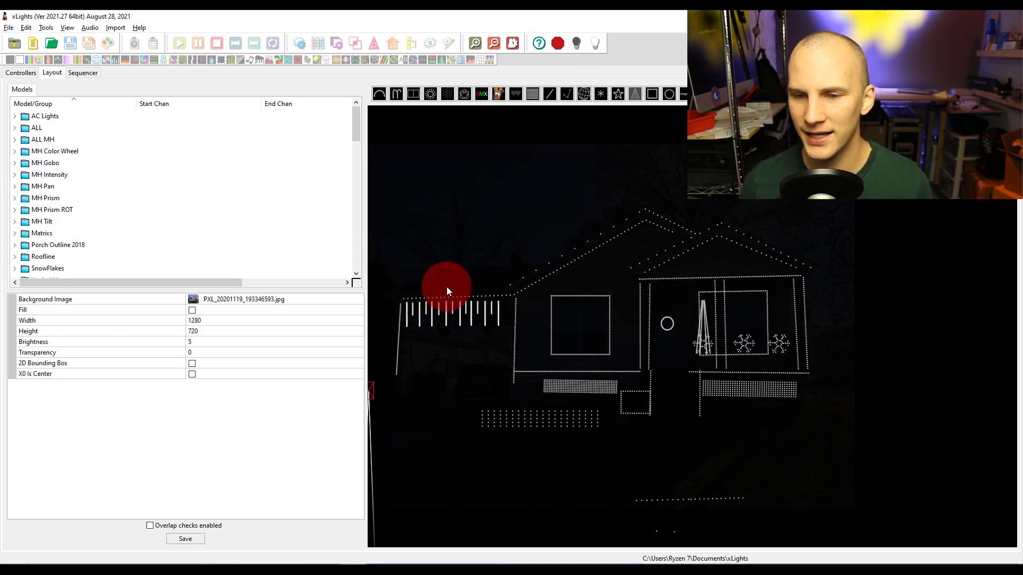
left_click(38, 269)
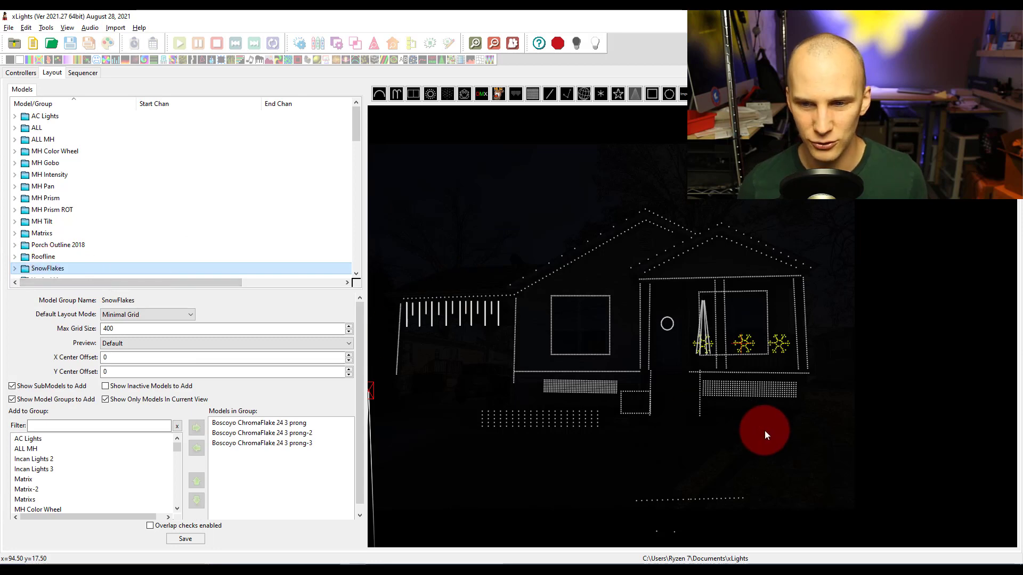
scroll(752, 335, "up", 4)
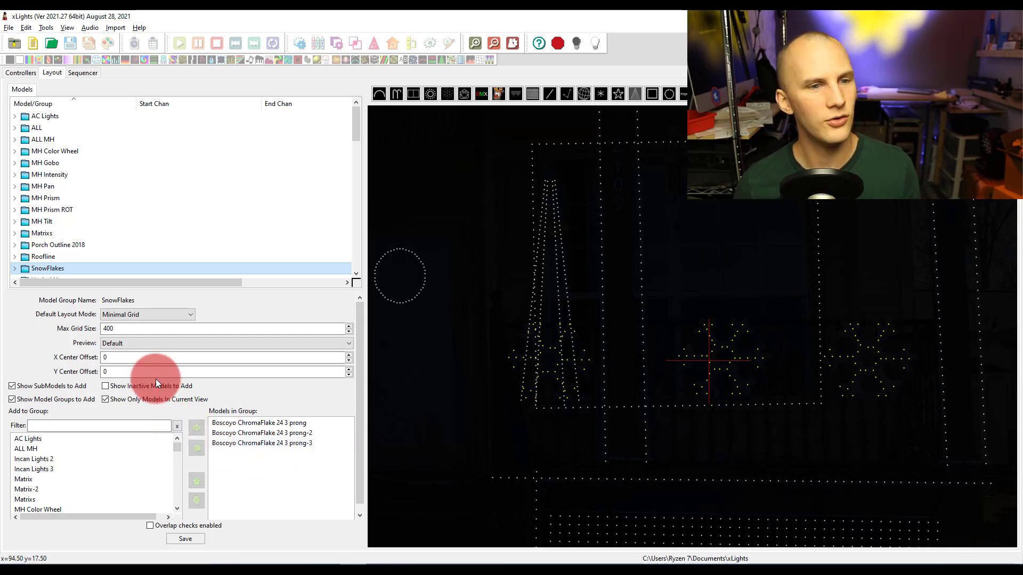
View members of AC Lights, ALL, ALL MH, Matrixs, Roofline, then Waterfall Tubes.
left_click(30, 119)
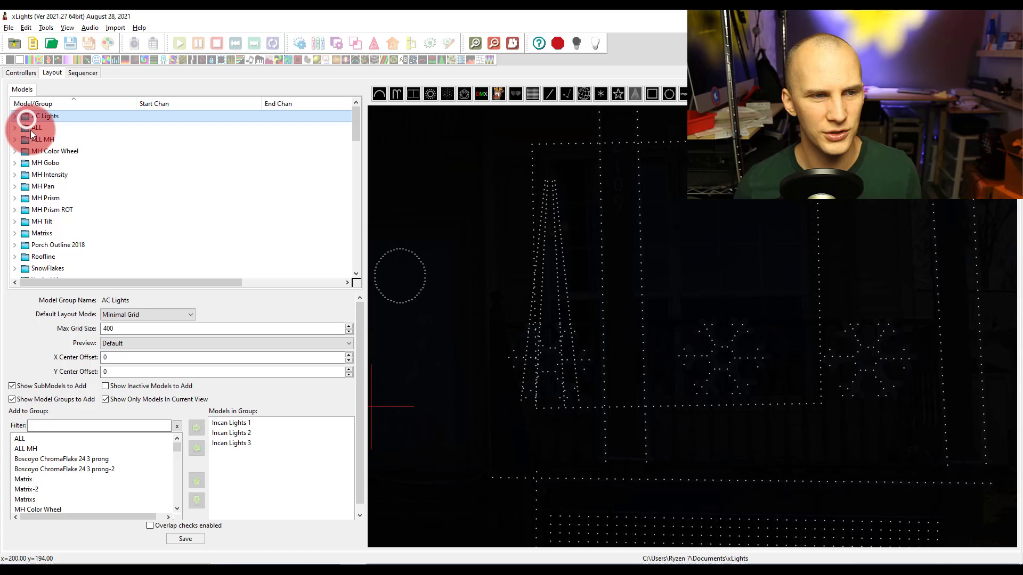
left_click(31, 129)
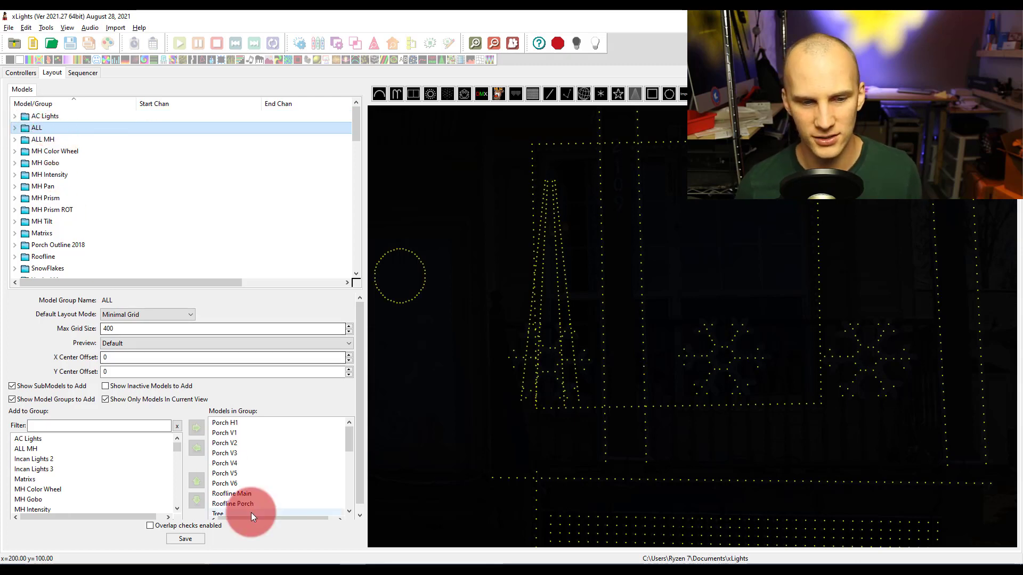
scroll(251, 512, "down", 3)
scroll(250, 512, "up", 3)
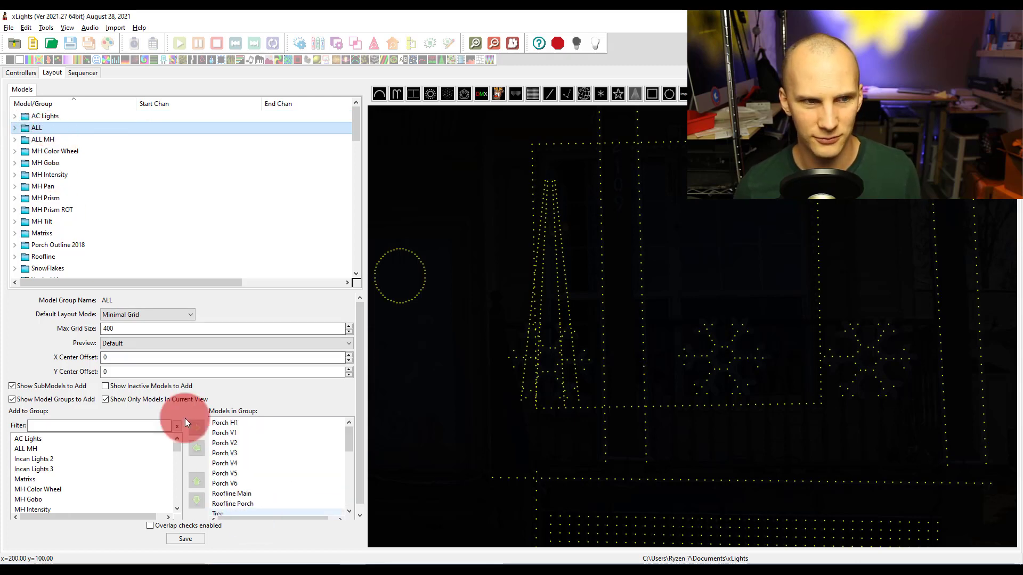
left_click(58, 141)
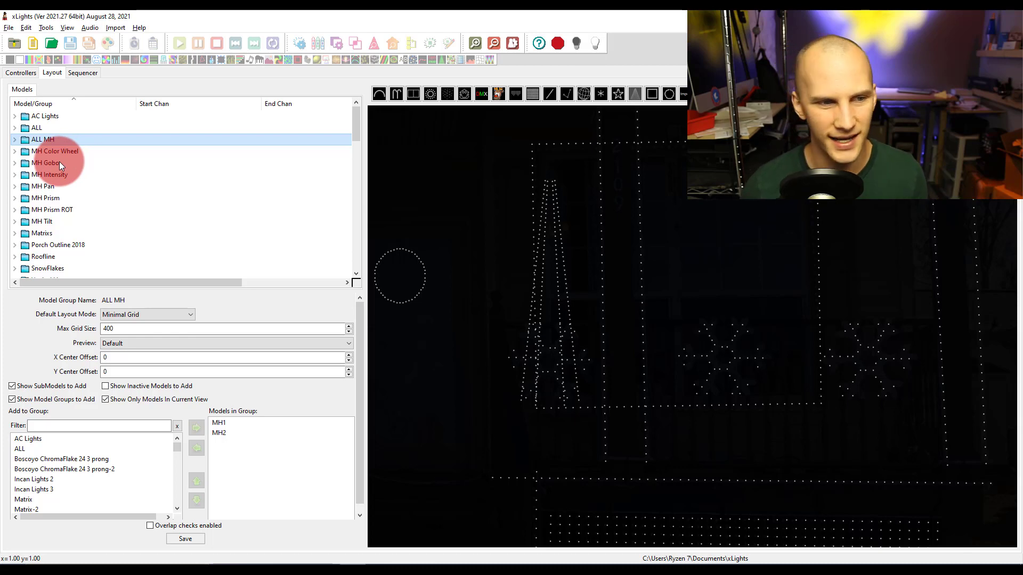
left_click(49, 230)
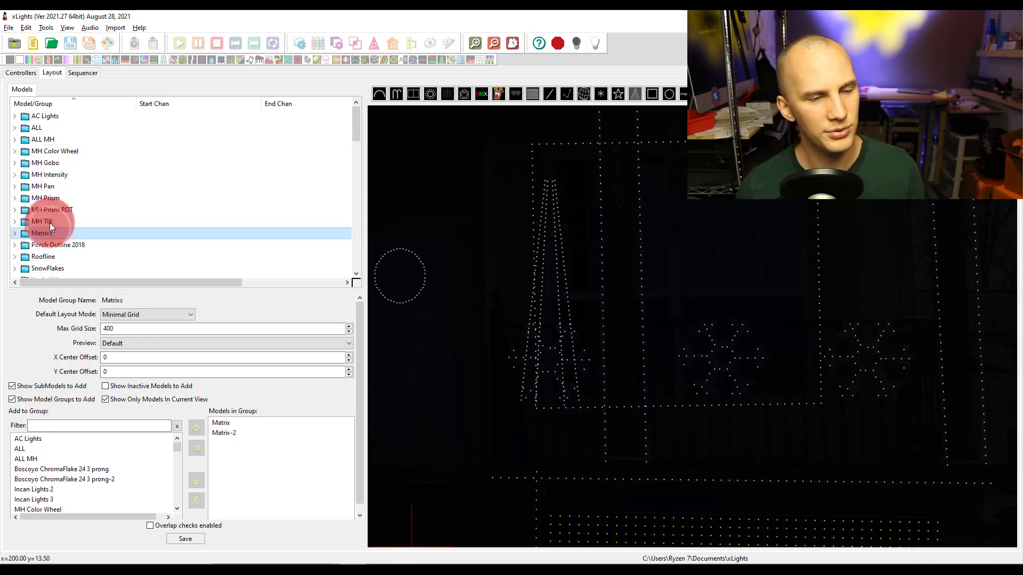
scroll(75, 234, "down", 1)
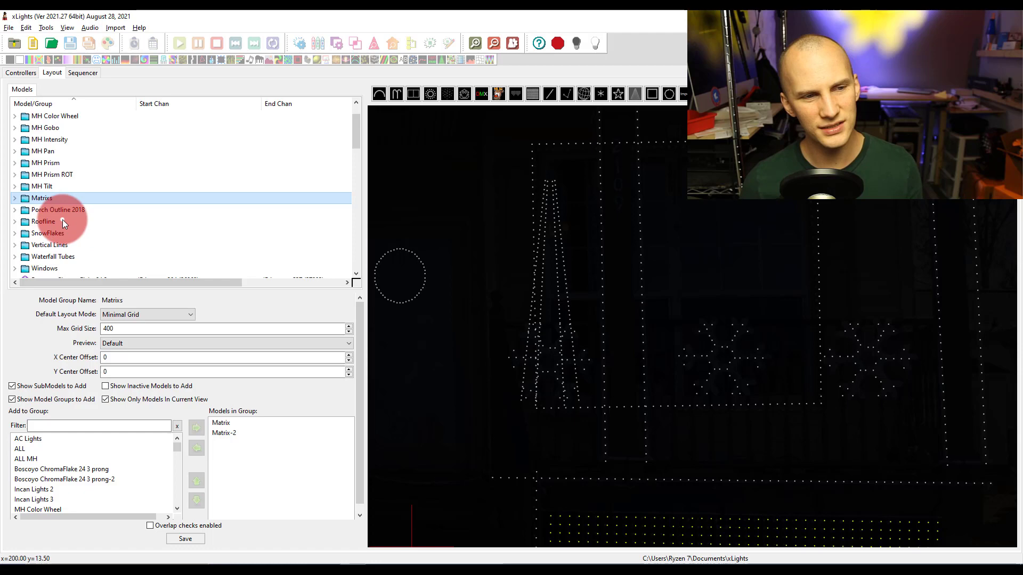
left_click(62, 220)
scroll(634, 267, "down", 5)
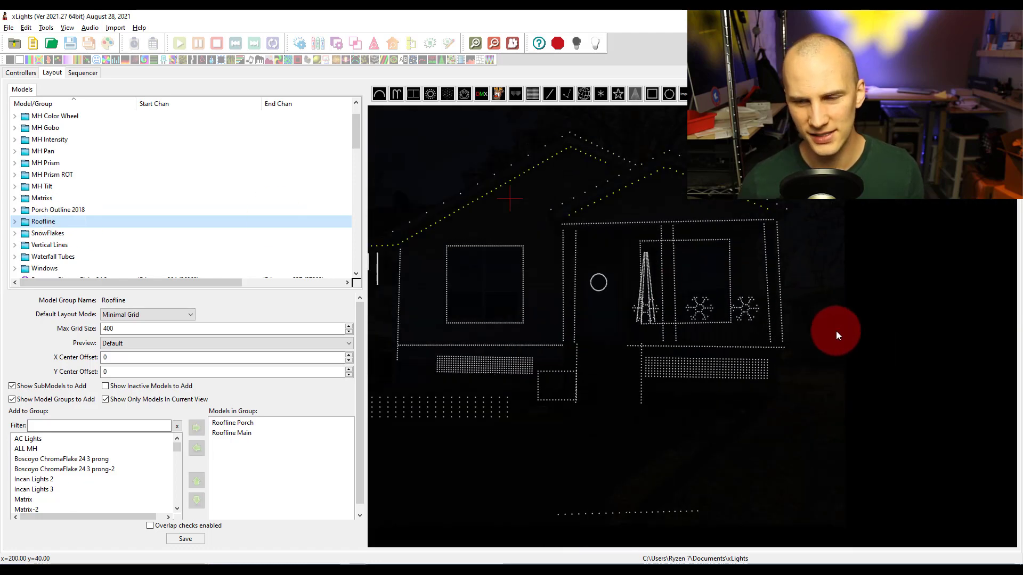
scroll(836, 331, "down", 1)
scroll(687, 238, "up", 2)
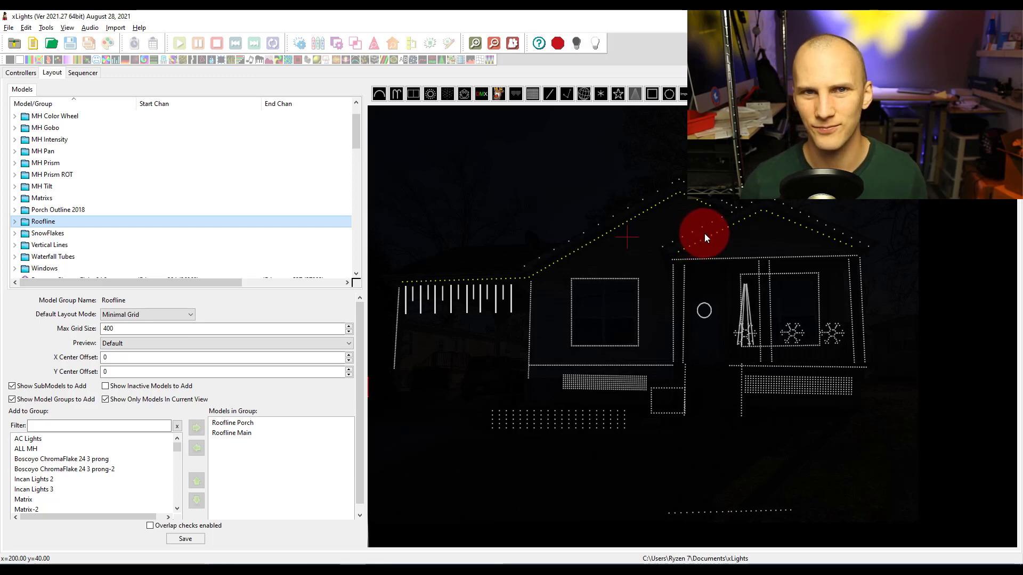
left_click(53, 258)
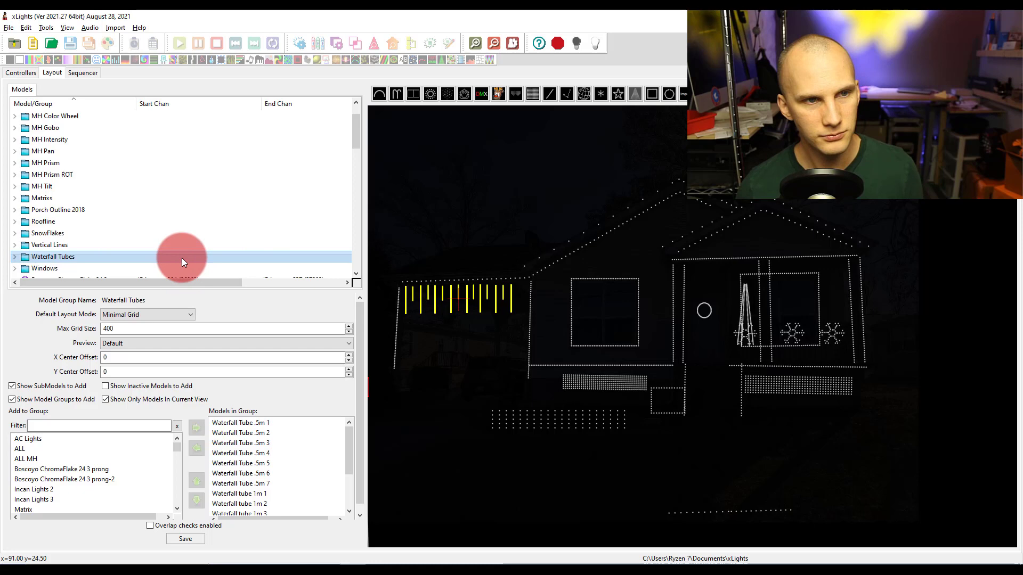
left_click(76, 75)
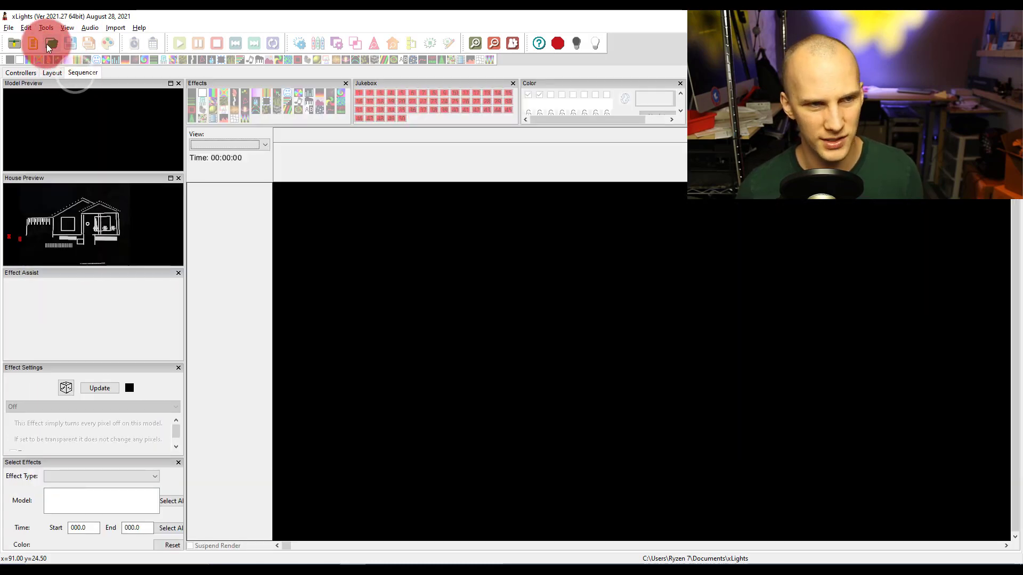
left_click(30, 47)
left_click(166, 182)
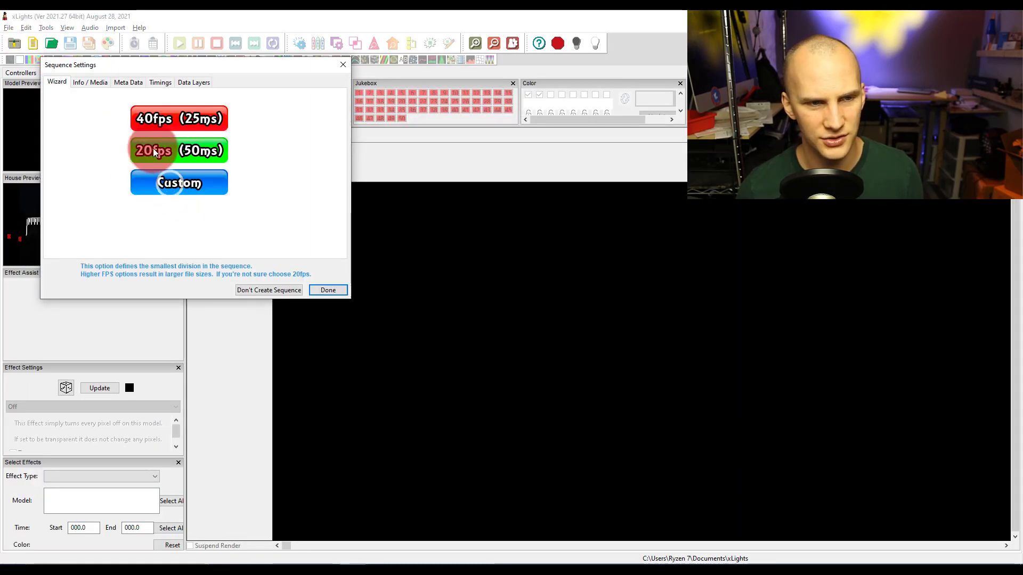
left_click(149, 152)
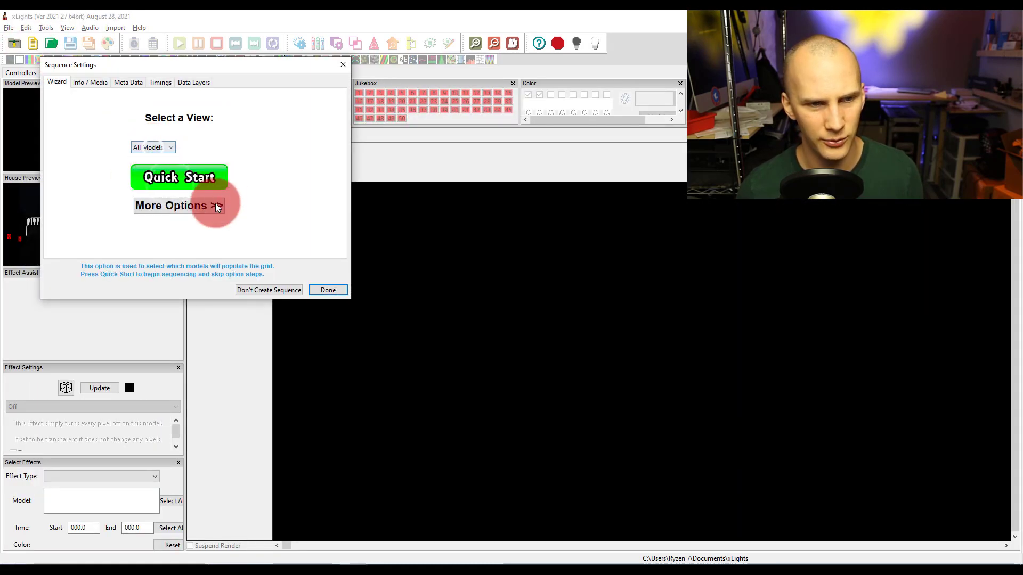
left_click(188, 176)
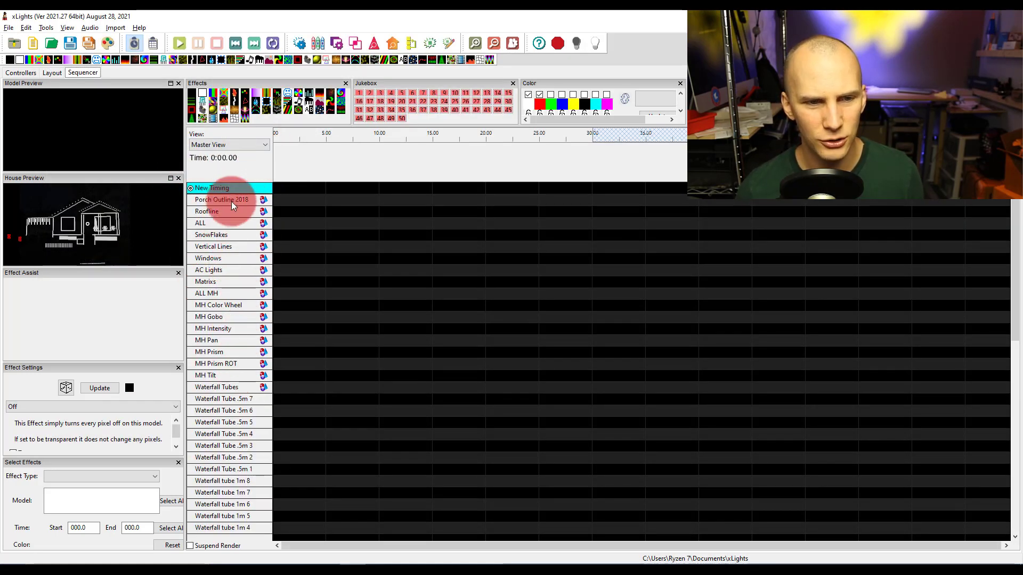
scroll(213, 388, "down", 8)
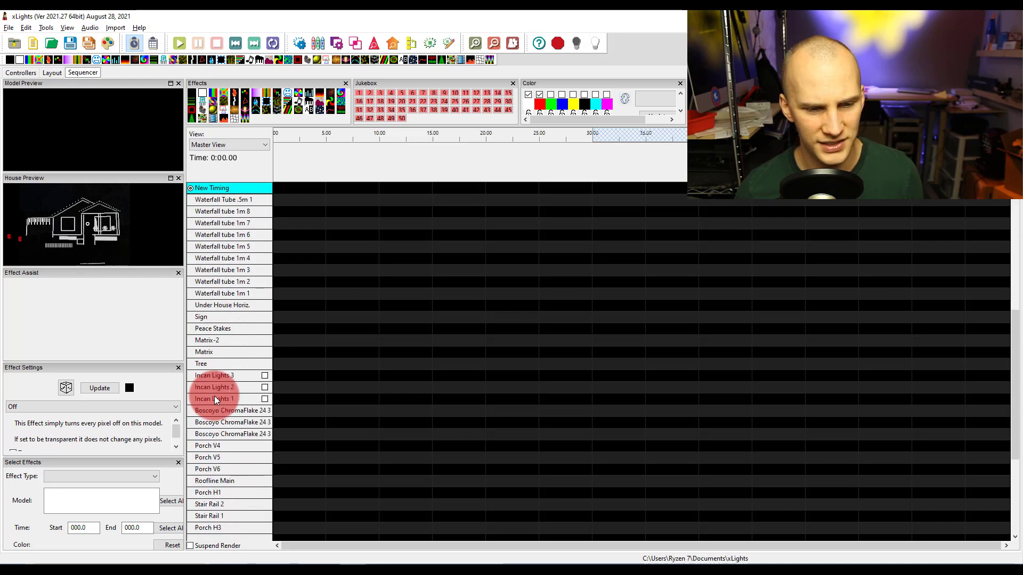
scroll(214, 399, "up", 8)
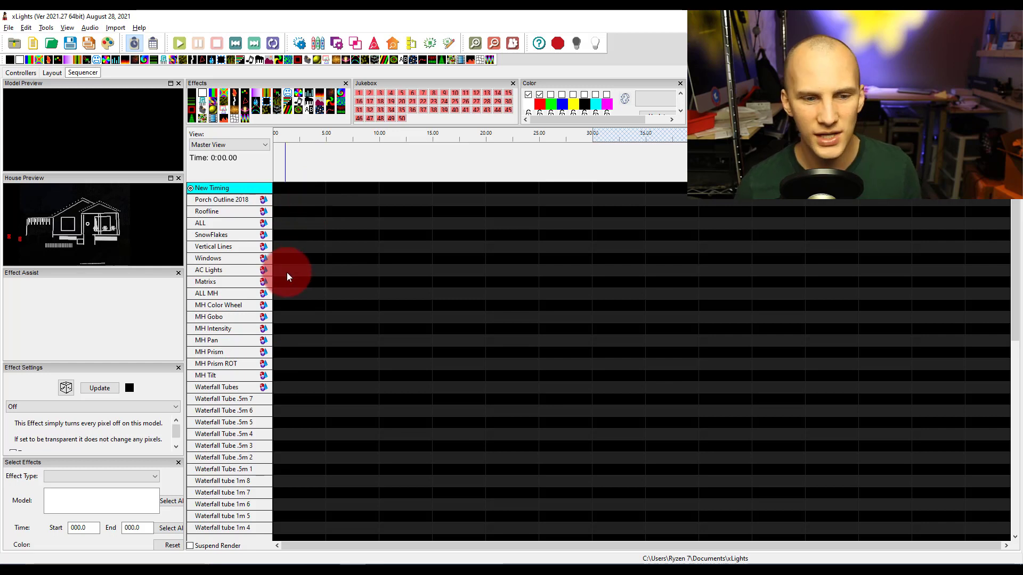
scroll(258, 459, "down", 1)
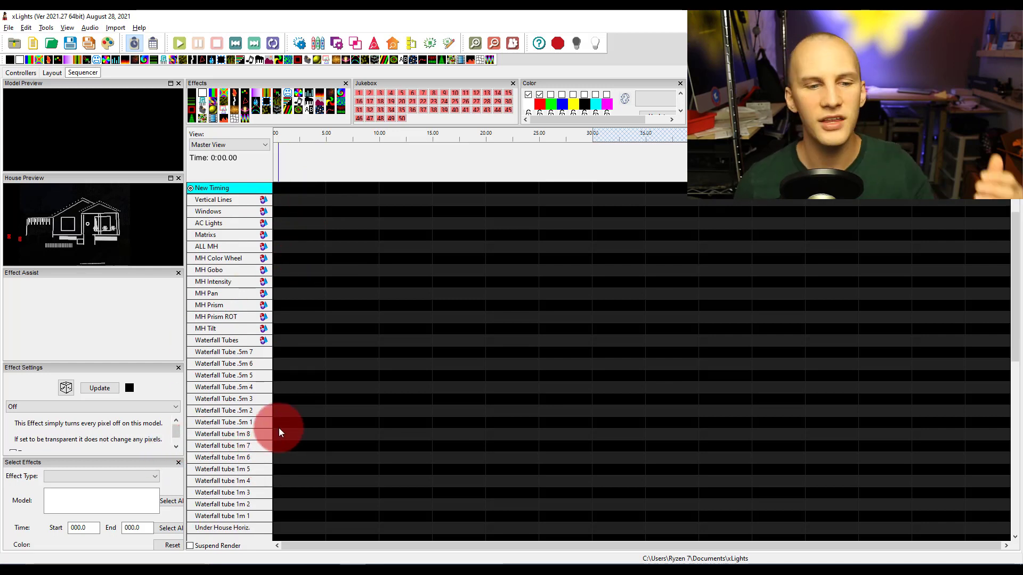
scroll(281, 433, "down", 10)
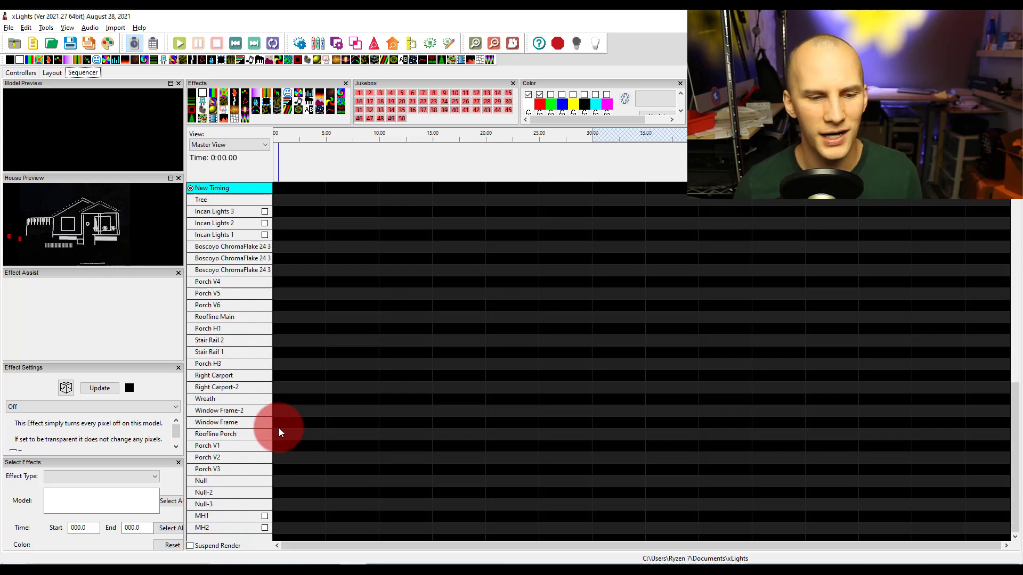
scroll(281, 432, "up", 7)
scroll(223, 274, "up", 2)
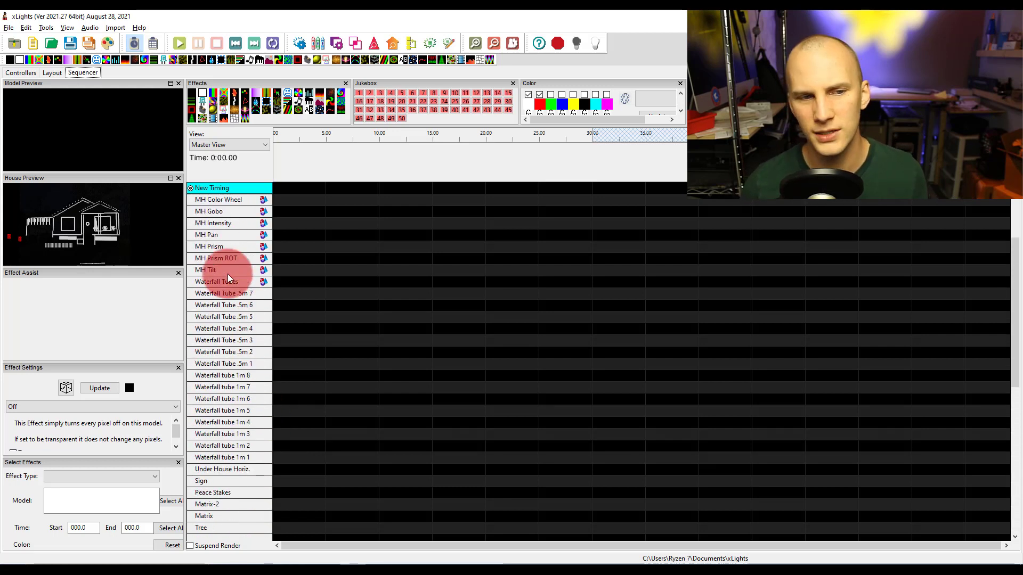
scroll(228, 277, "up", 3)
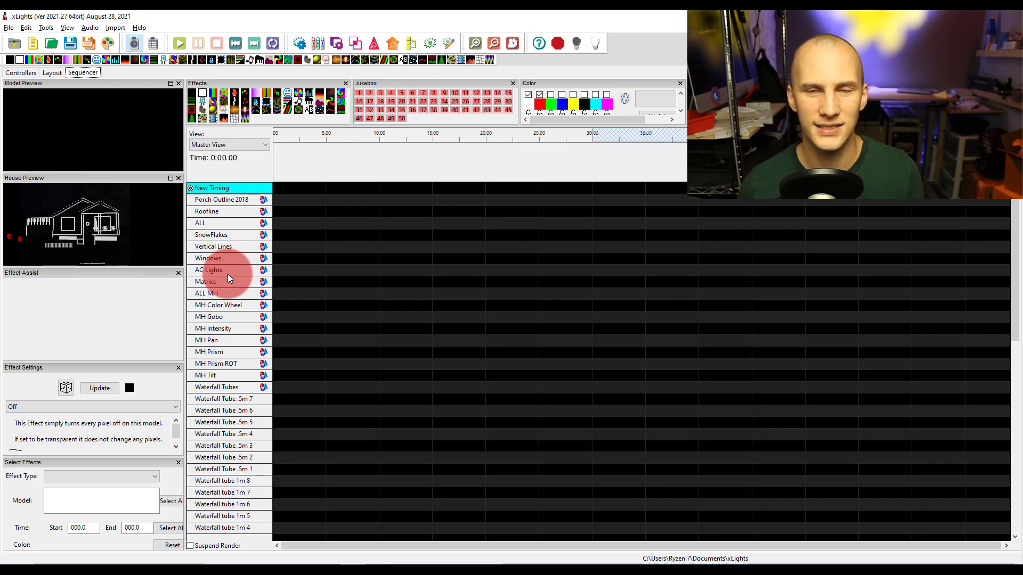
scroll(228, 278, "down", 12)
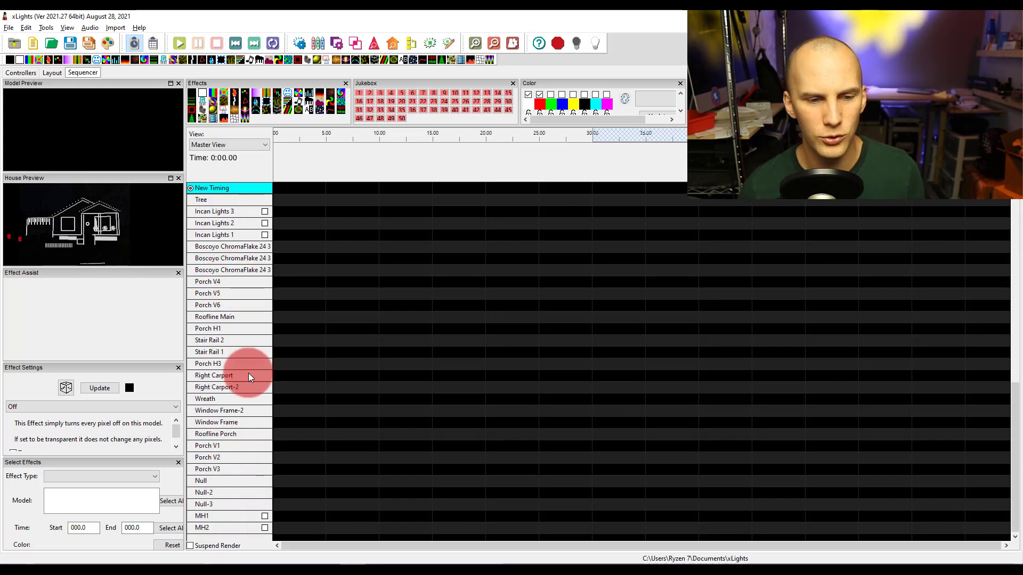
scroll(249, 373, "up", 12)
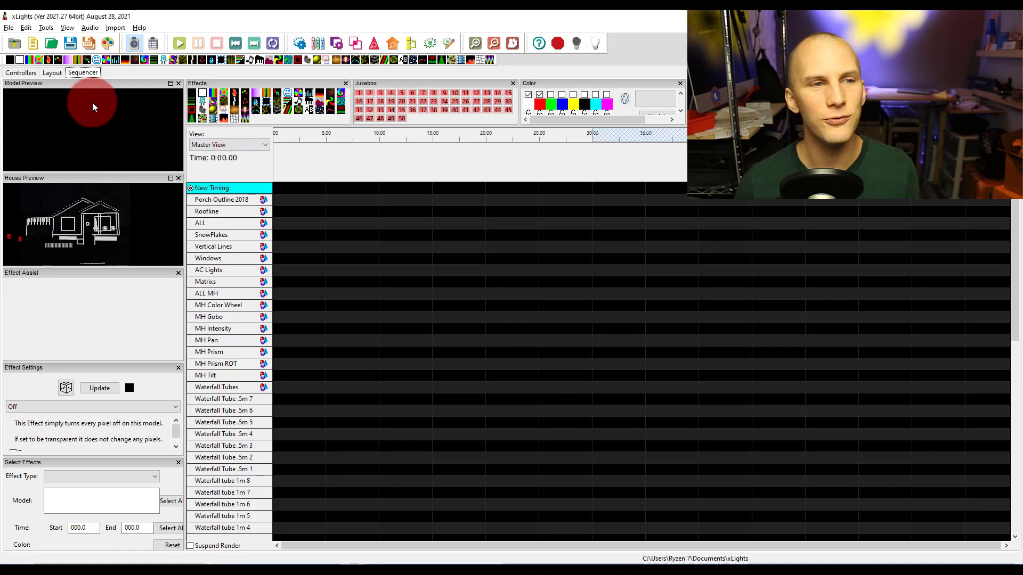
Go to the Layout tab and scroll to the Waterfall Tubes group's Minimal Grid settings and tubes.
left_click(51, 74)
scroll(162, 200, "down", 8)
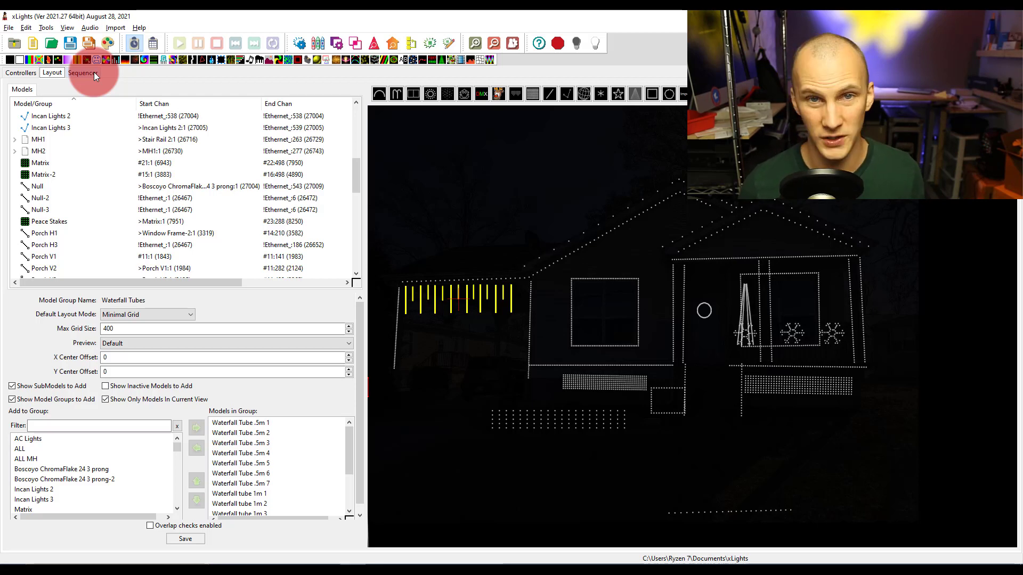
Back in the Sequencer, open Edit Display Elements from the Windows row's menu.
left_click(92, 72)
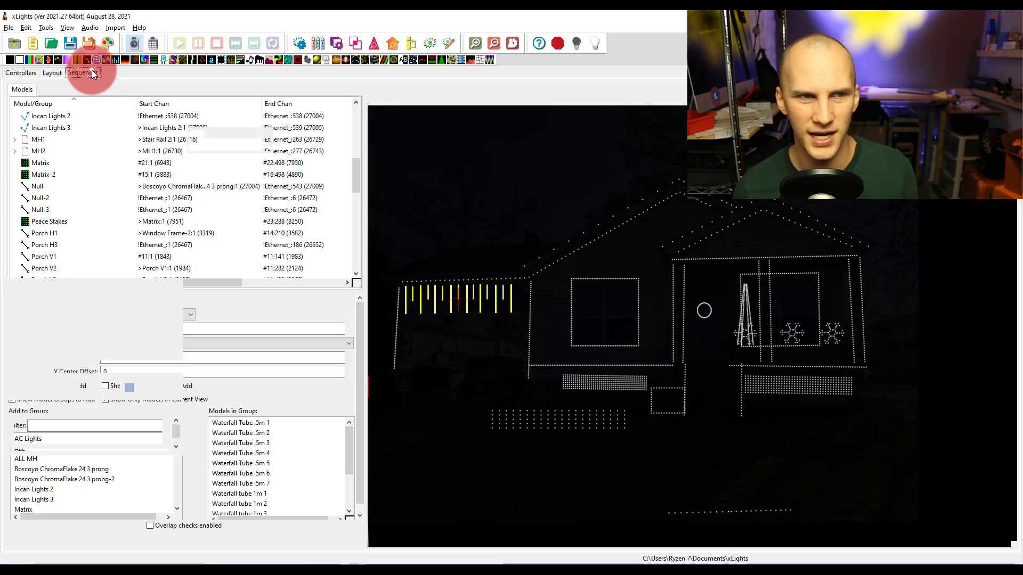
left_click(234, 187)
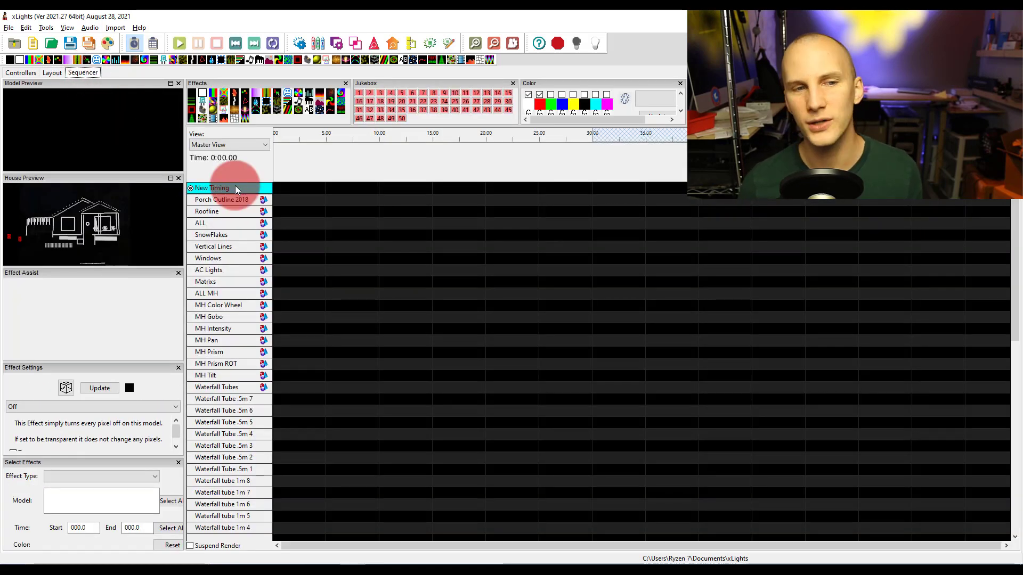
left_click(231, 174)
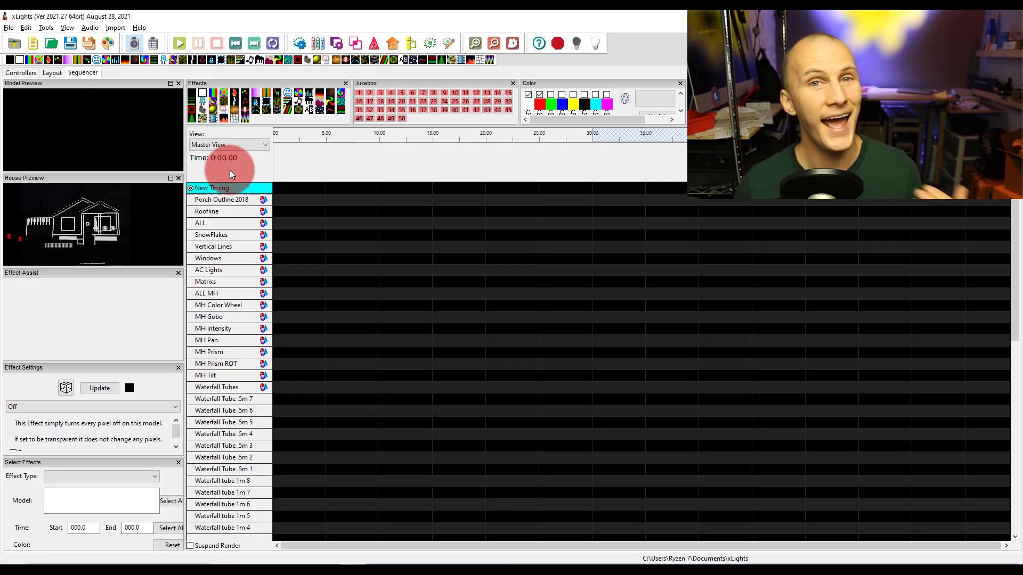
left_click(240, 207)
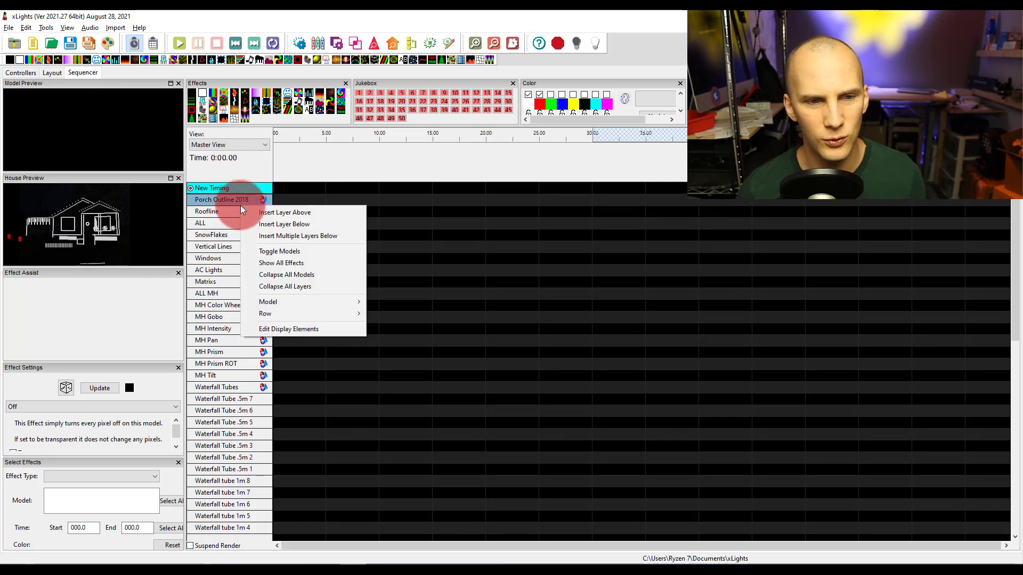
right_click(208, 266)
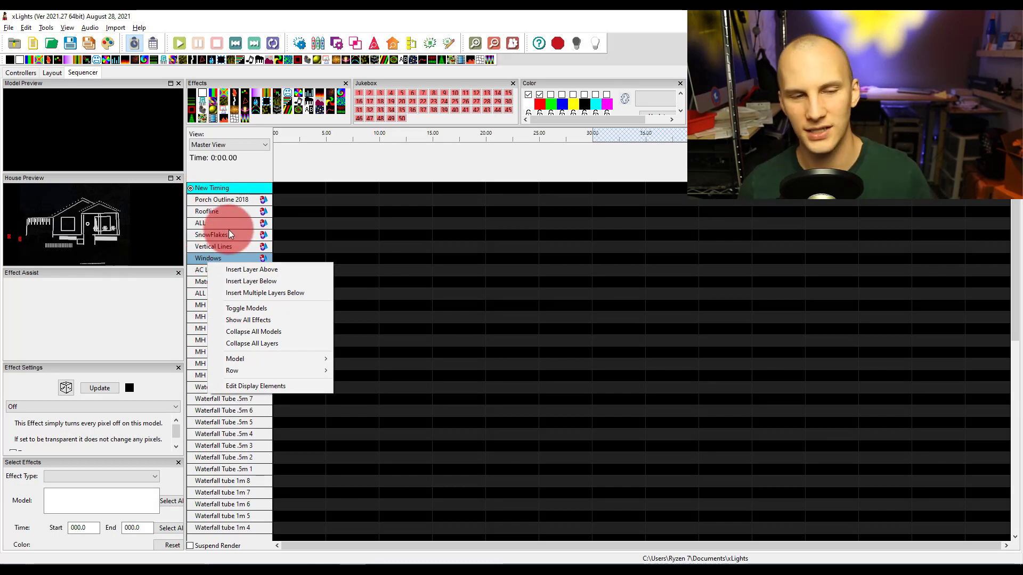
left_click(246, 387)
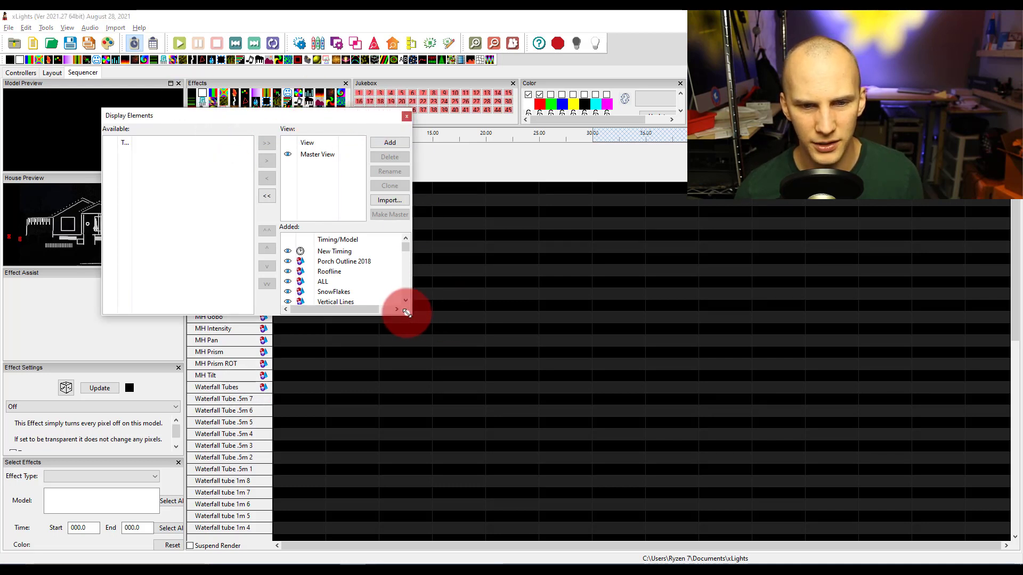
Enlarge the Display Elements dialog and widen the column so full model names show.
left_click_drag(407, 312, 652, 452)
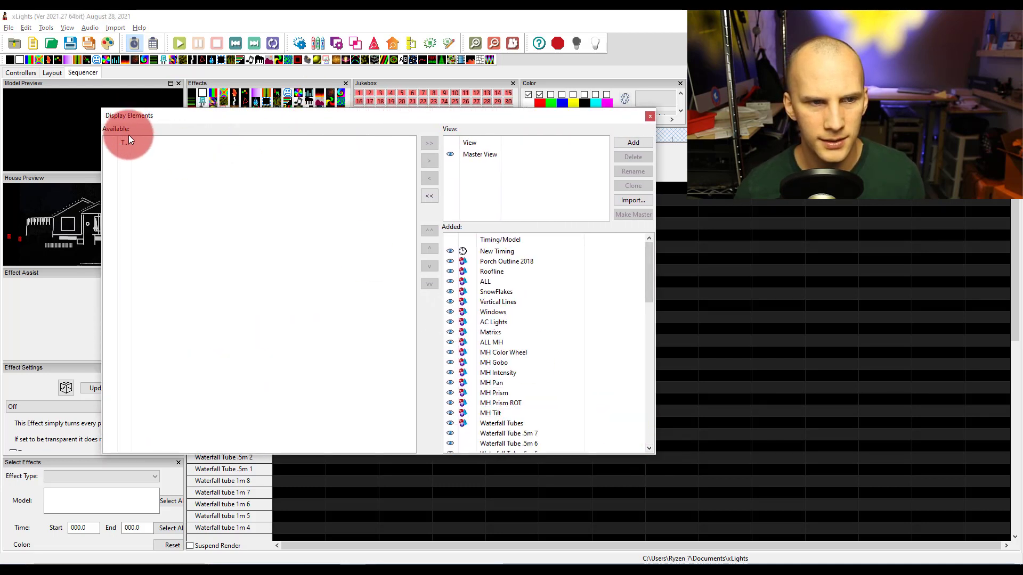
left_click_drag(130, 138, 259, 177)
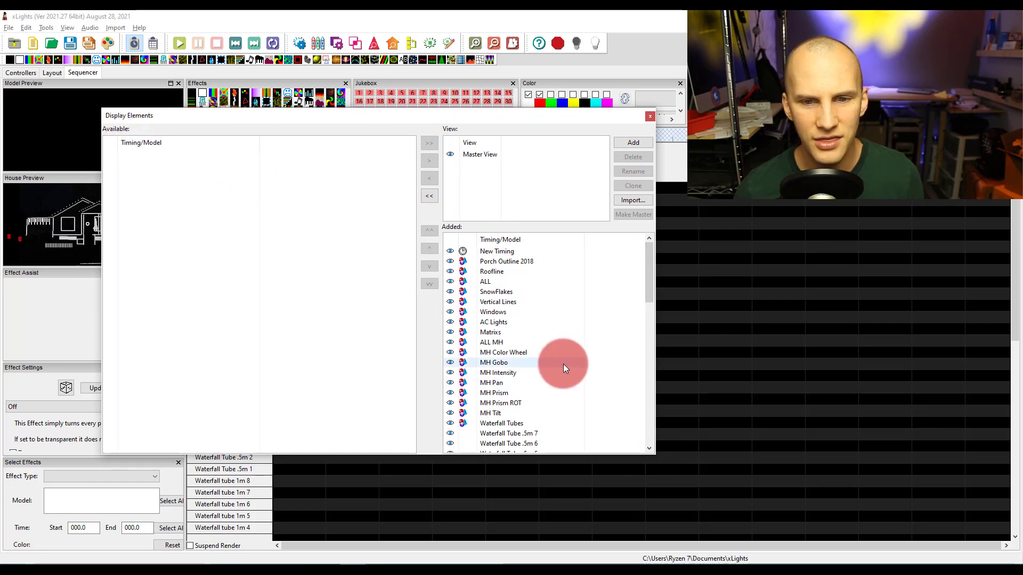
scroll(563, 363, "down", 4)
Move Waterfall Tube .5m 7 and MH Tilt from the Added rows to Available.
left_click(502, 313)
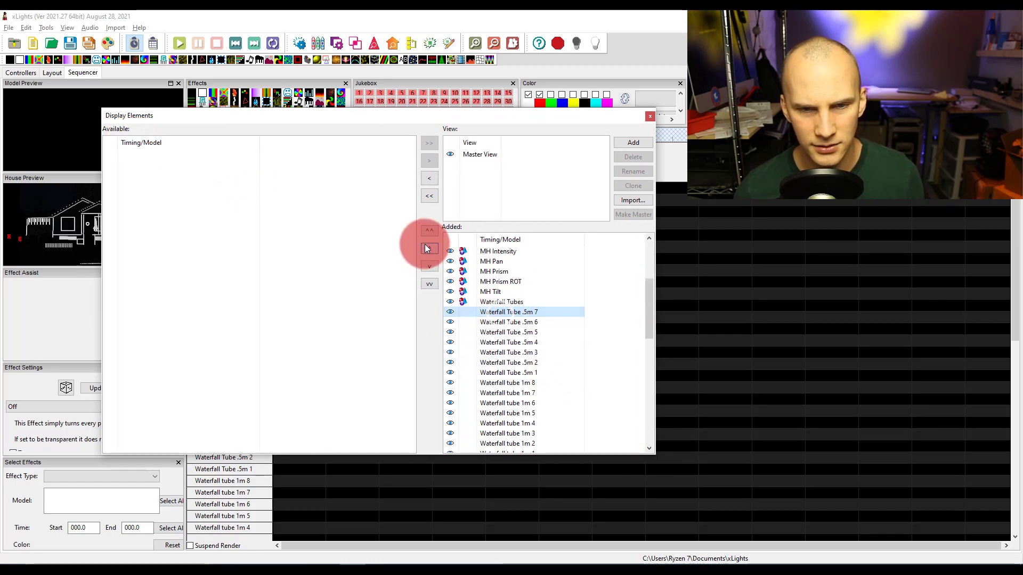
left_click(429, 178)
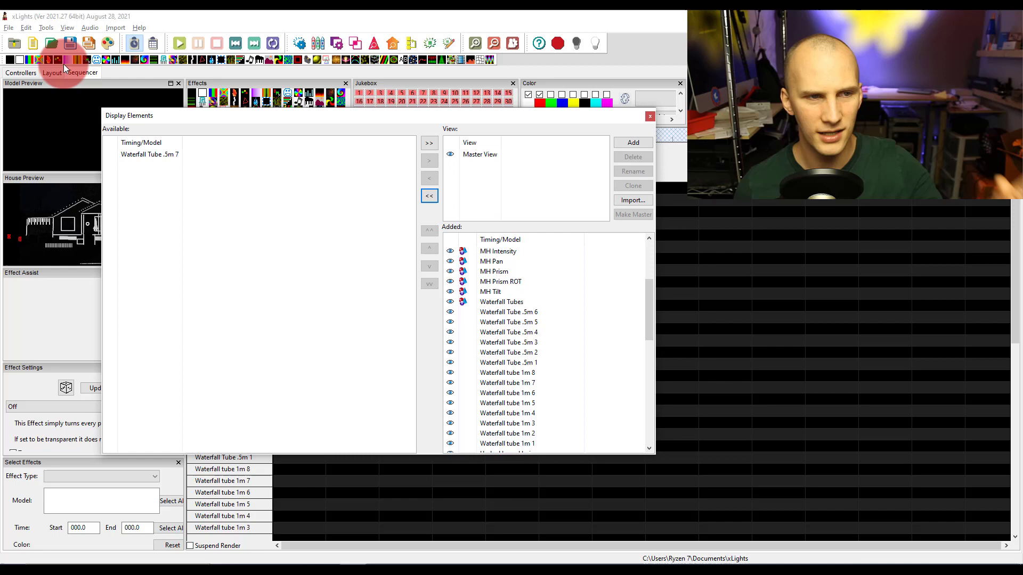
left_click(161, 112)
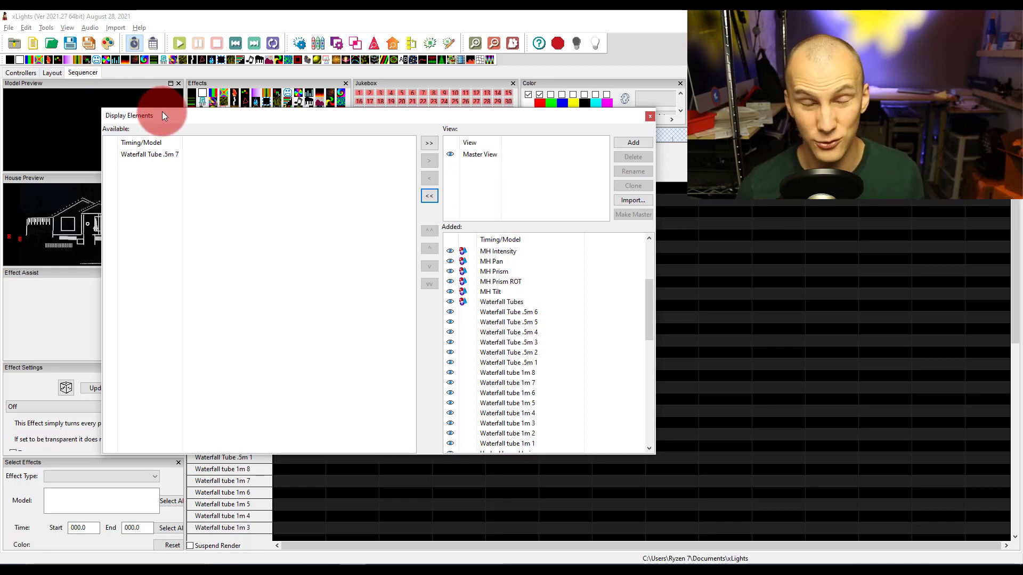
left_click(154, 153)
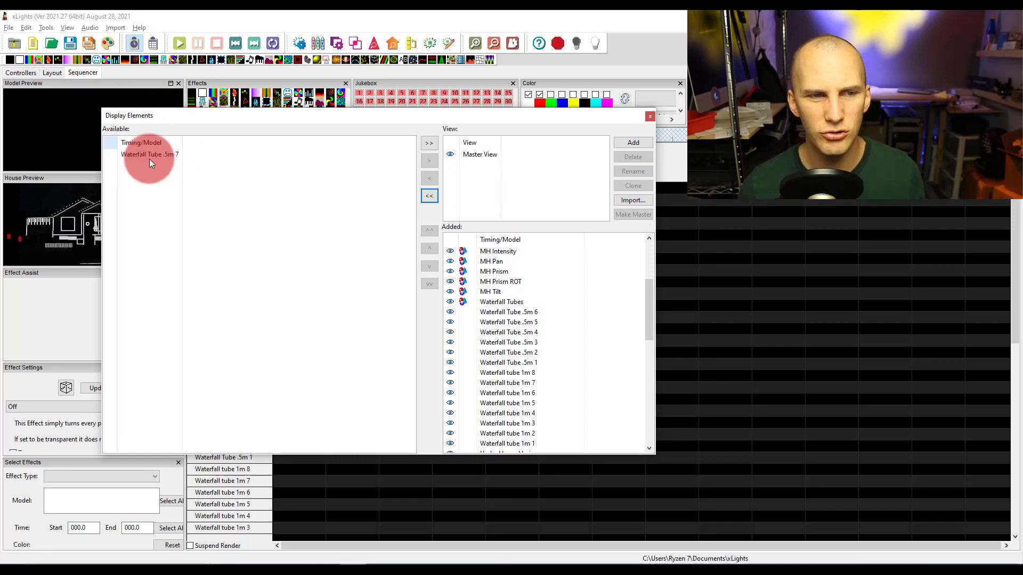
left_click(238, 208)
left_click(490, 292)
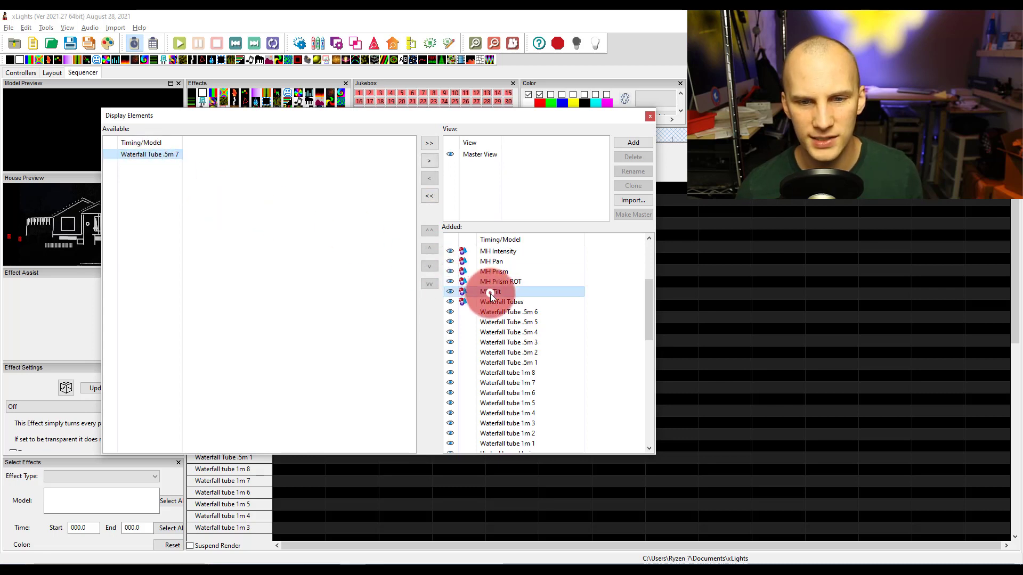
left_click(427, 179)
Select both MH Tilt and Waterfall Tube .5m 7 in the Available list.
left_click(129, 163)
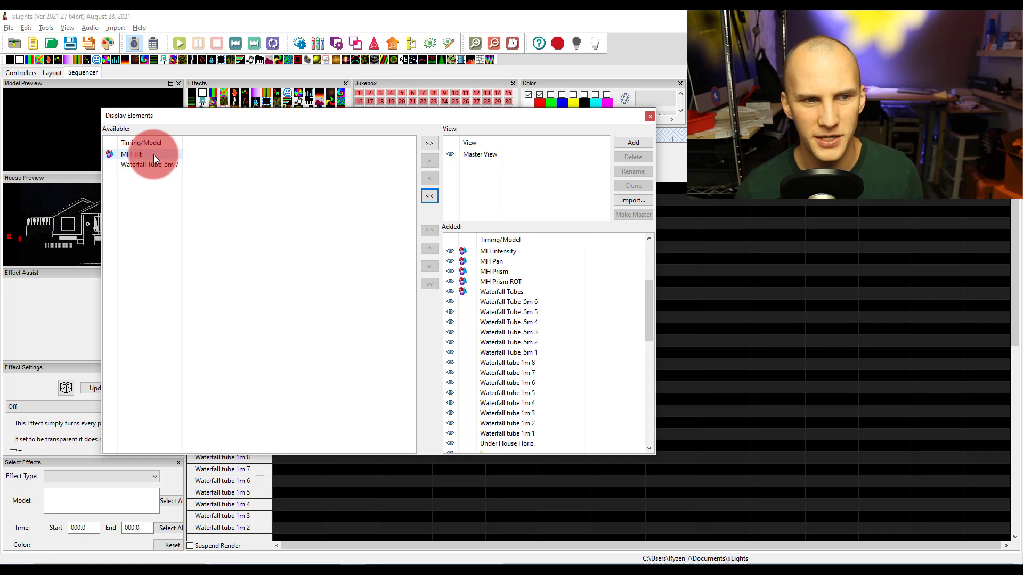
left_click(154, 155)
left_click(158, 165)
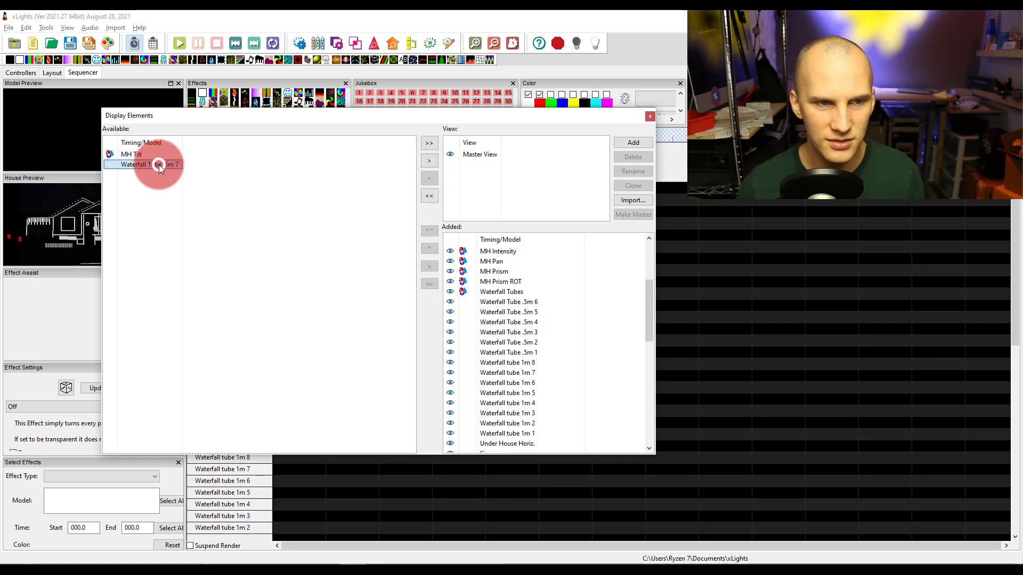
left_click(154, 155)
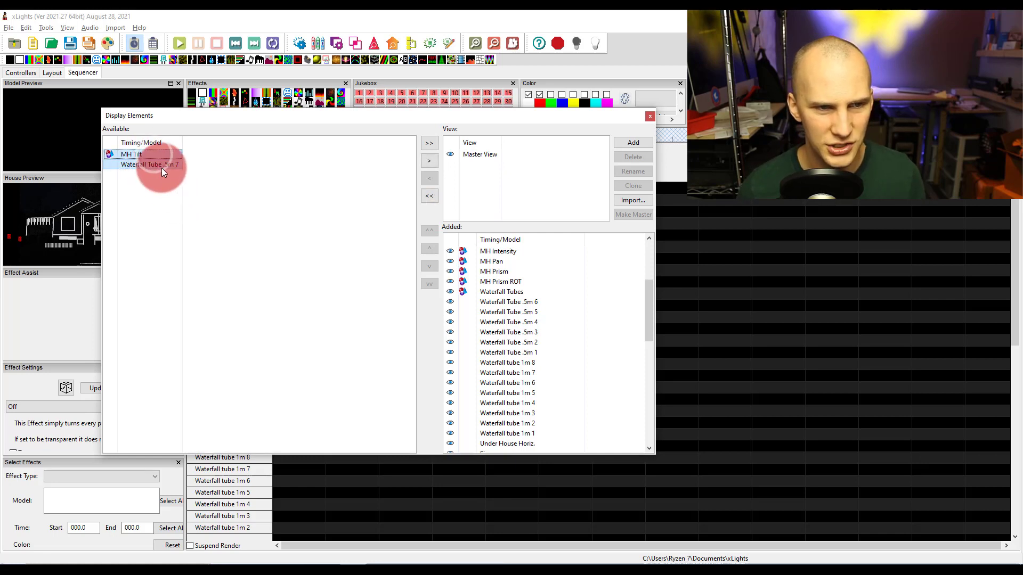
left_click(162, 168)
left_click(148, 154)
left_click(155, 166, "ctrl")
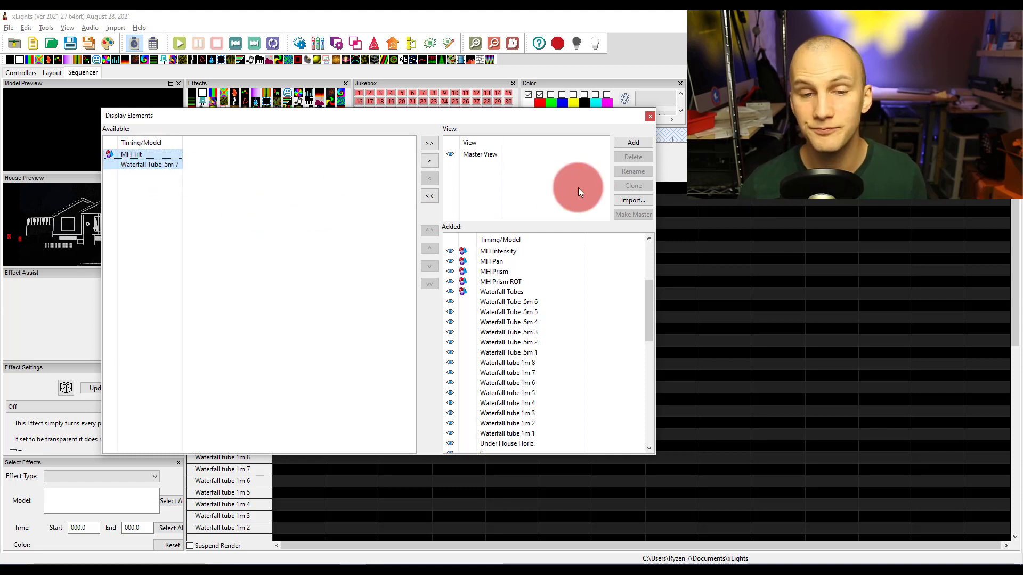
Add MH Tilt and Waterfall Tube .5m 7 back, then drag MH Tilt above MH2.
left_click(429, 161)
scroll(514, 280, "down", 2)
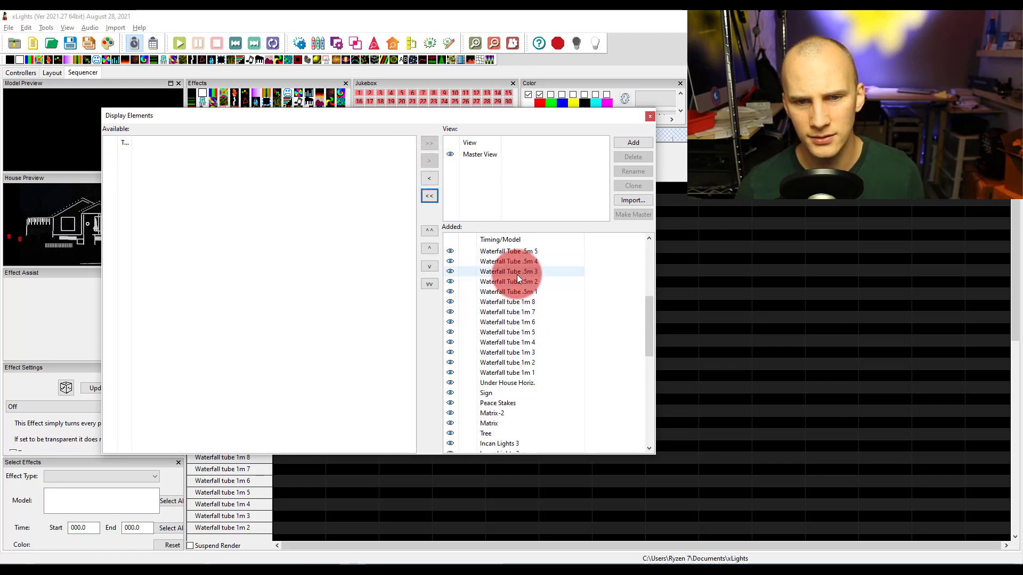
scroll(517, 273, "down", 10)
scroll(517, 273, "up", 2)
scroll(517, 274, "down", 2)
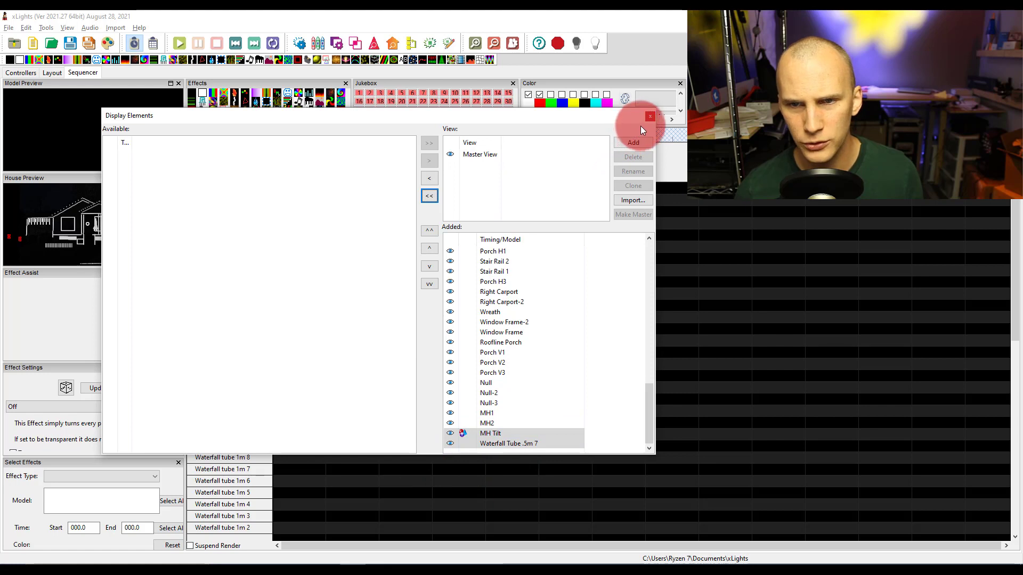
left_click(518, 433)
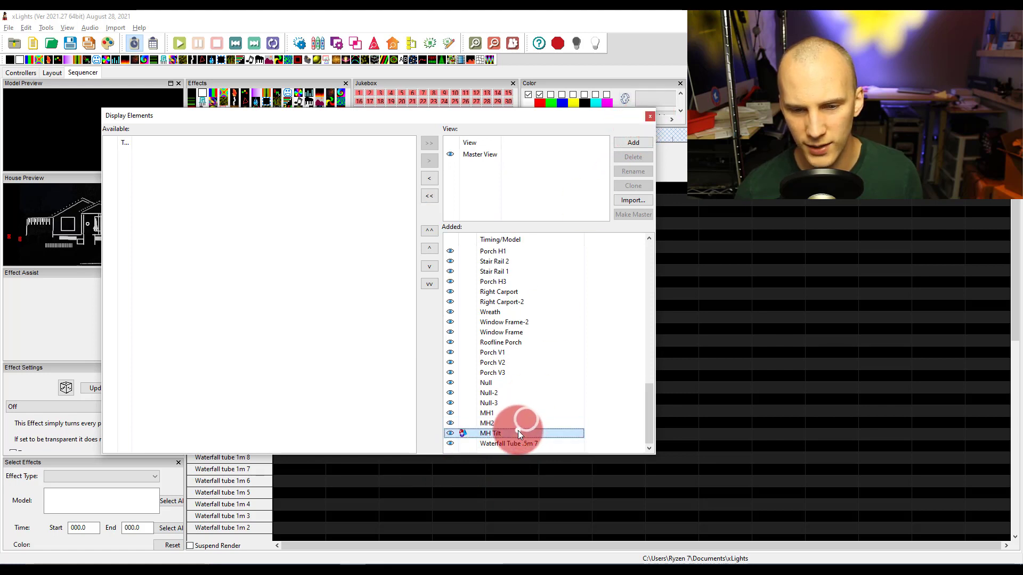
left_click_drag(519, 434, 493, 426)
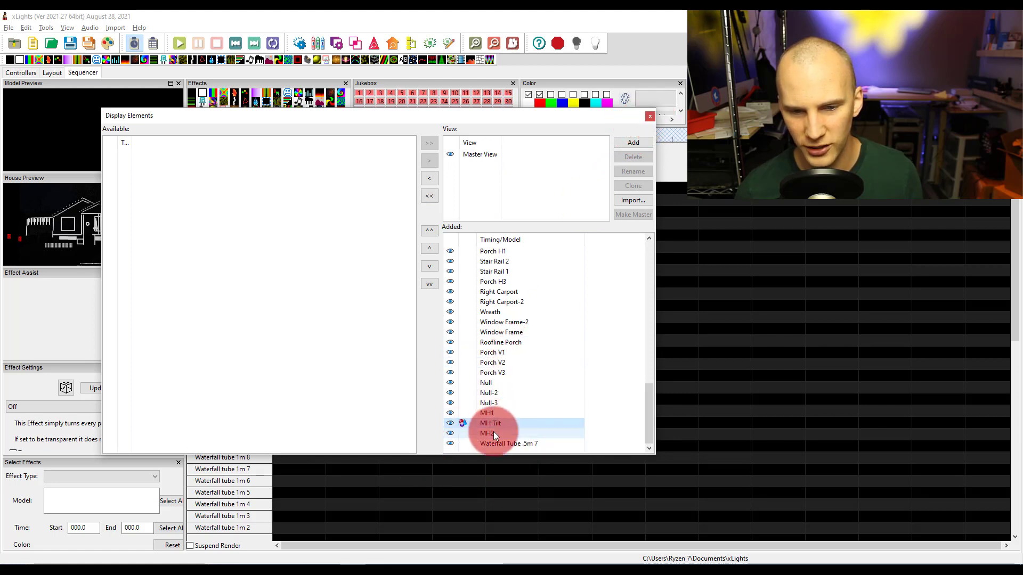
Close Display Elements and scroll the rows to confirm MH Tilt sits between MH1 and MH2.
left_click(649, 118)
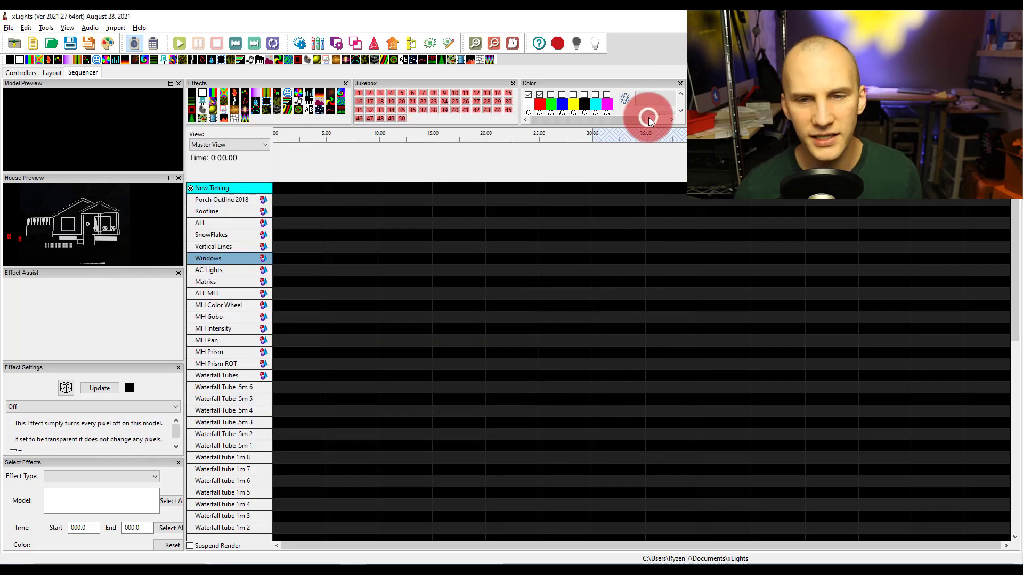
scroll(211, 229, "down", 7)
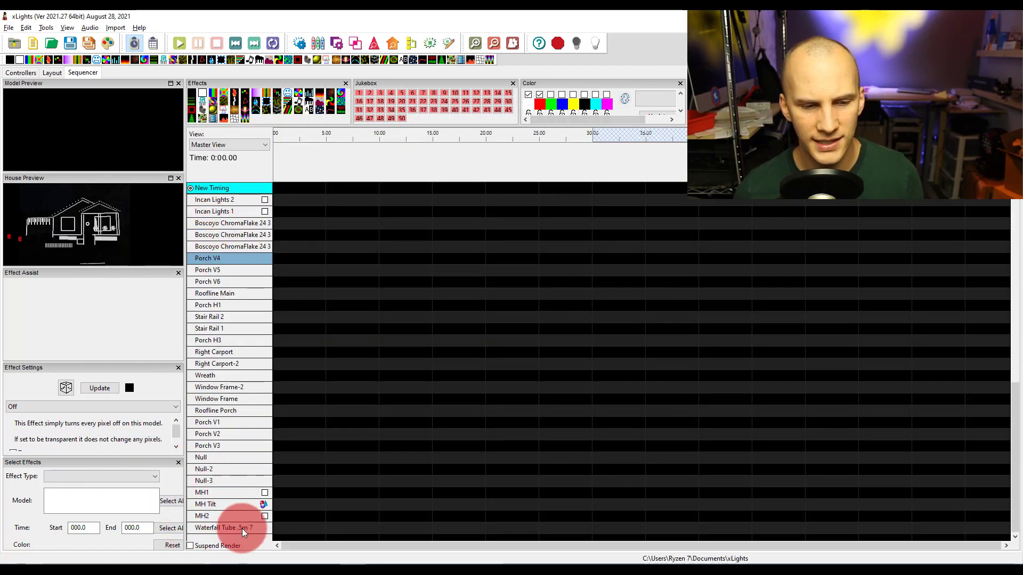
scroll(257, 482, "up", 10)
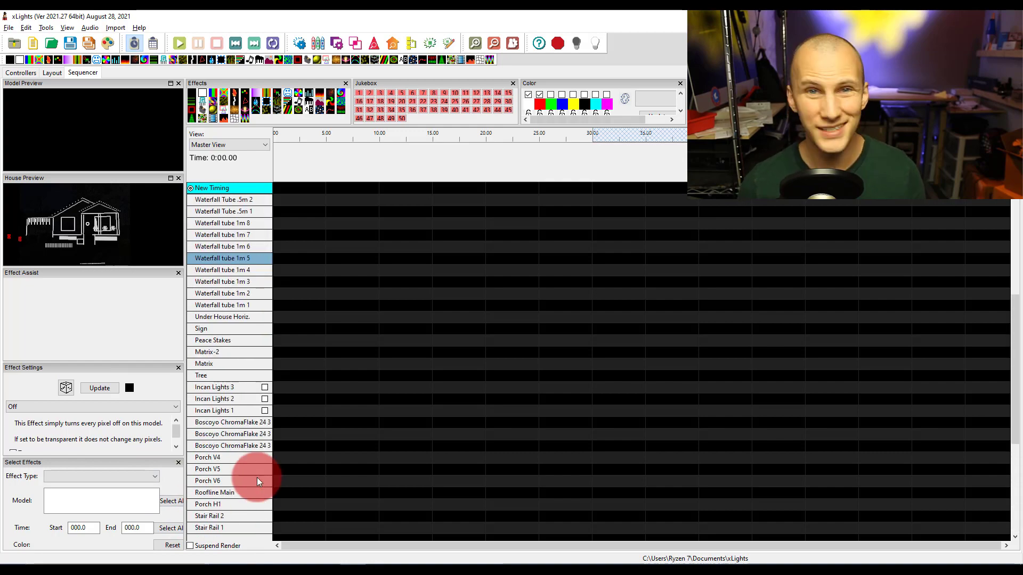
scroll(258, 482, "up", 2)
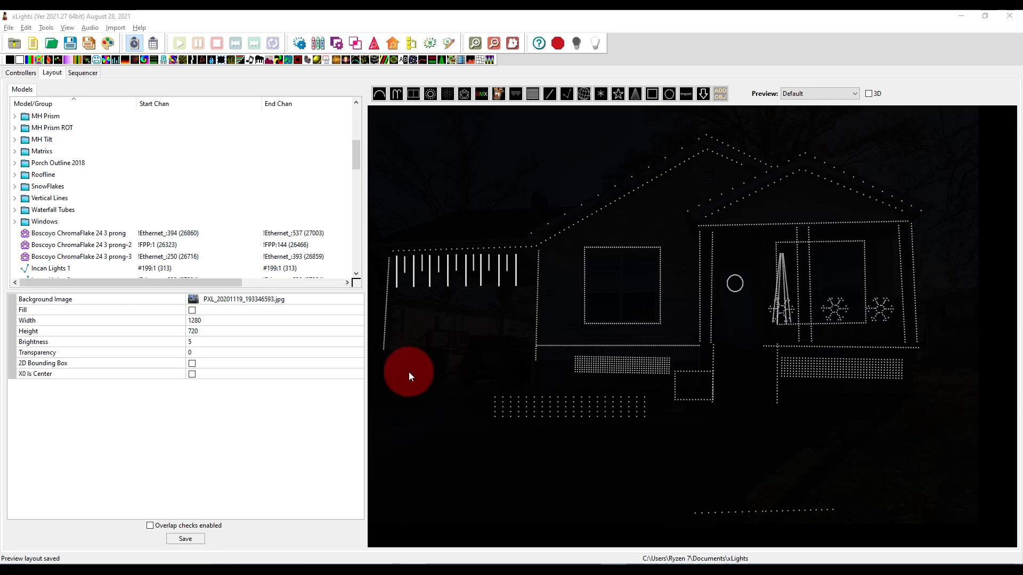
scroll(226, 217, "down", 10)
scroll(225, 216, "up", 10)
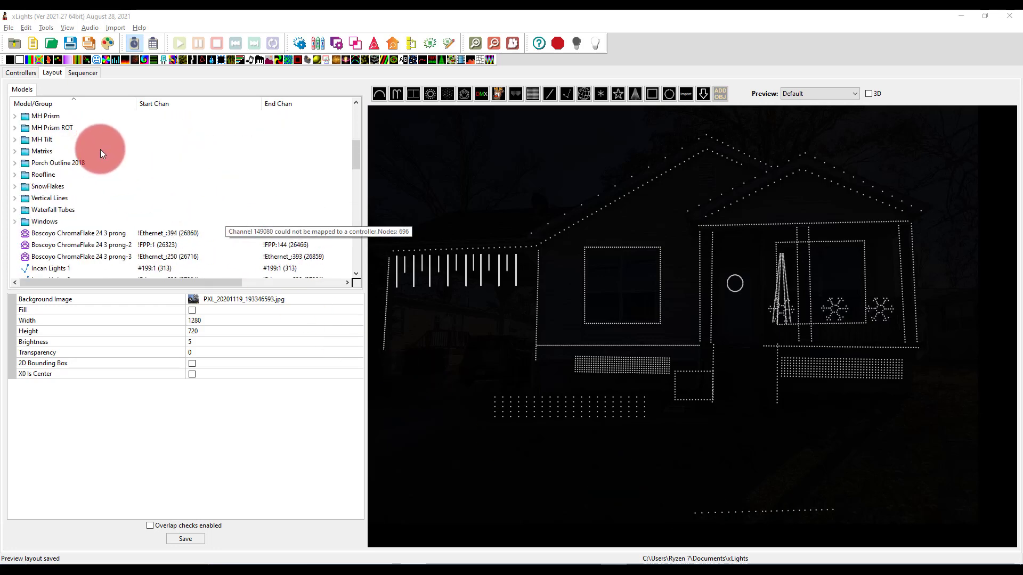
left_click(127, 188)
right_click(127, 188)
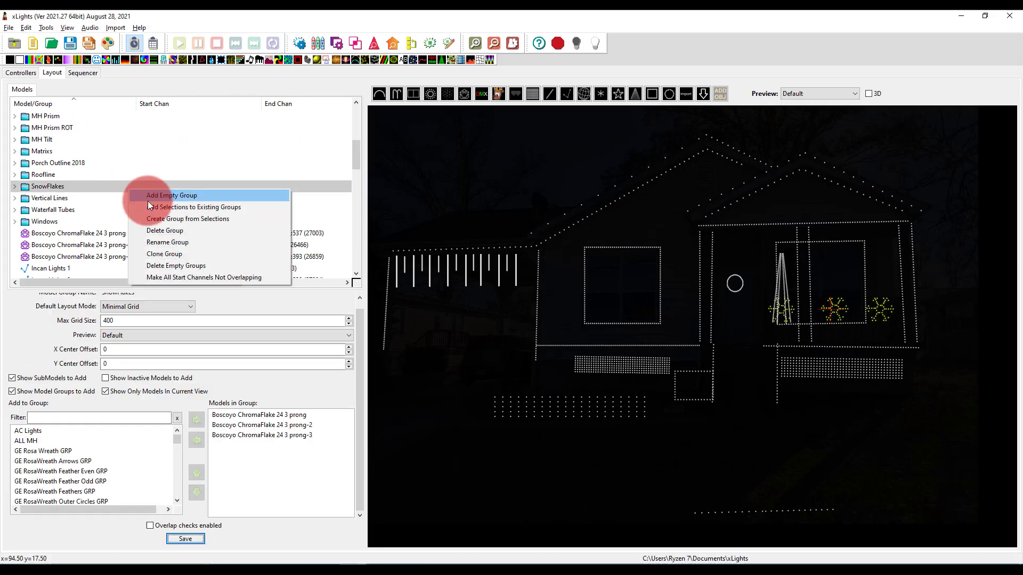
left_click(23, 234)
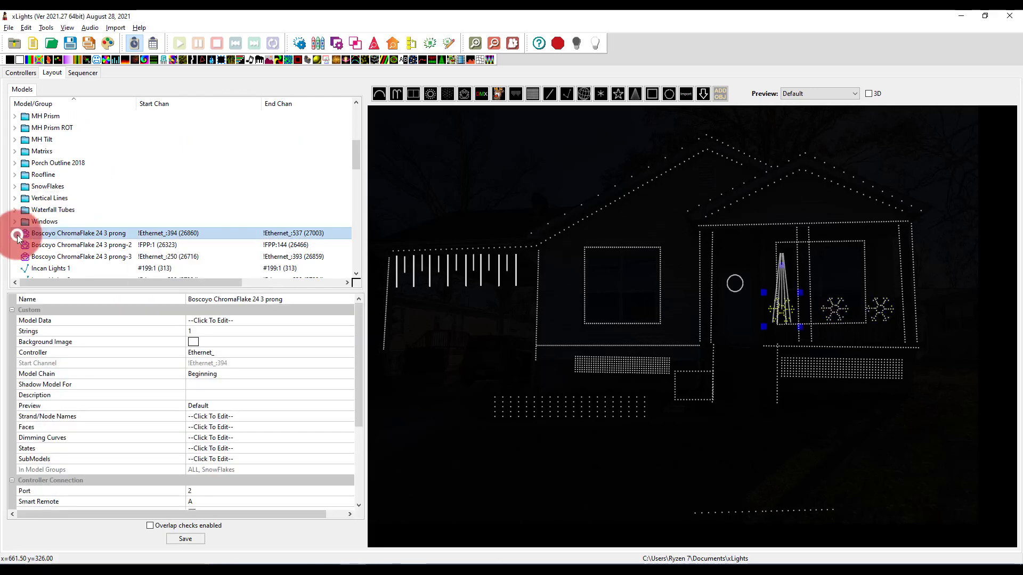
left_click(60, 258, "shift")
right_click(60, 260)
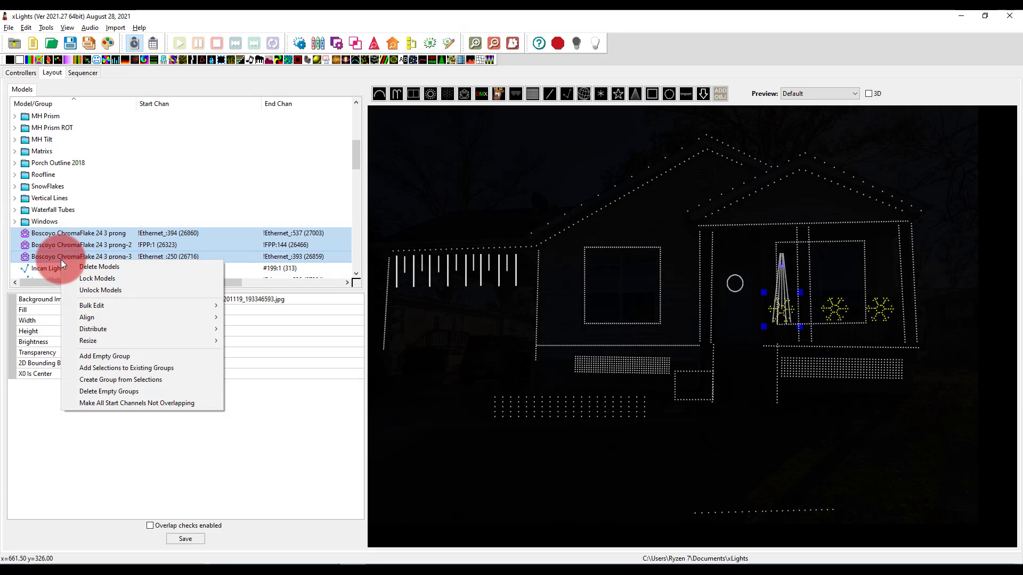
left_click(142, 370)
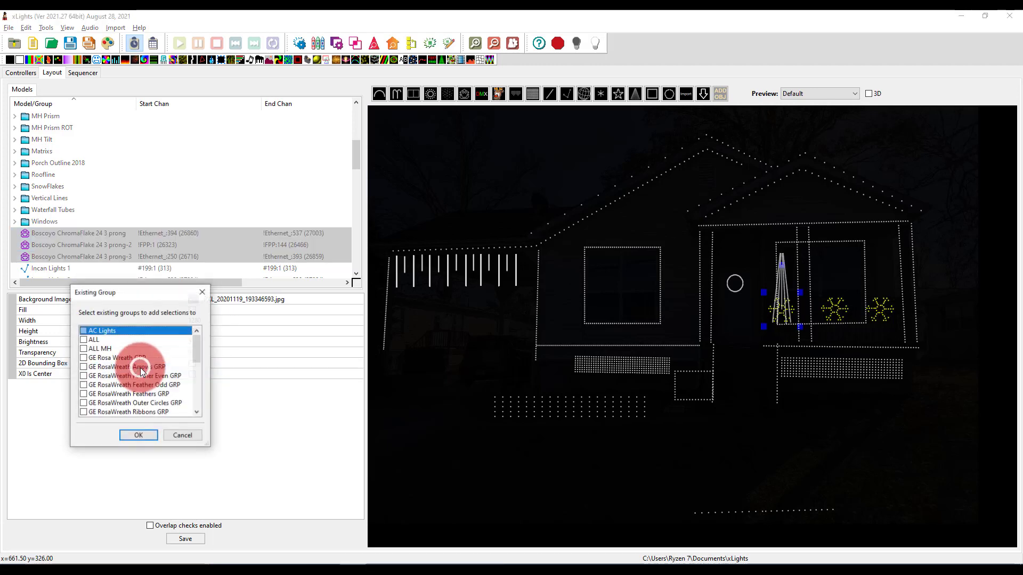
left_click_drag(193, 343, 197, 404)
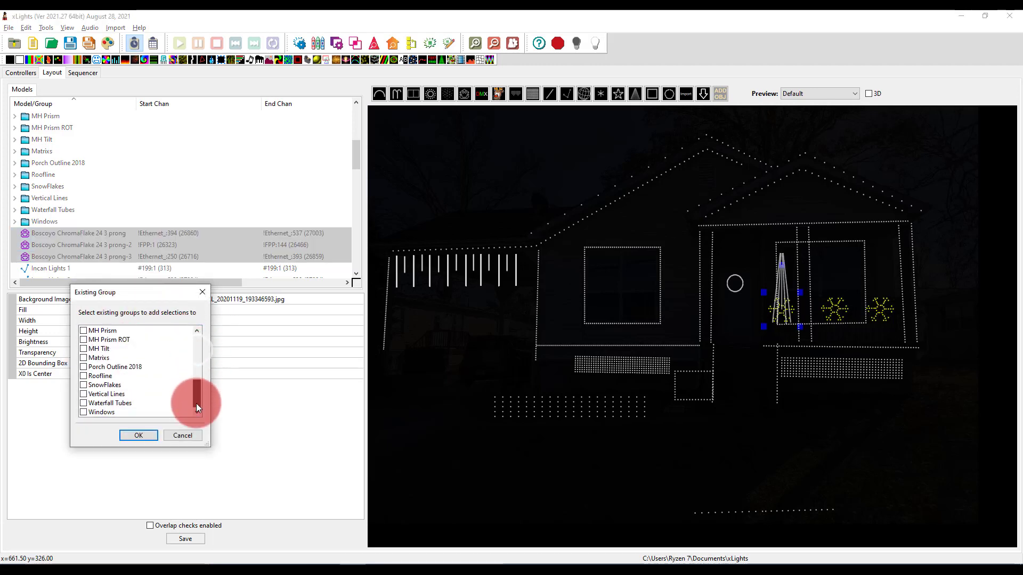
left_click(188, 434)
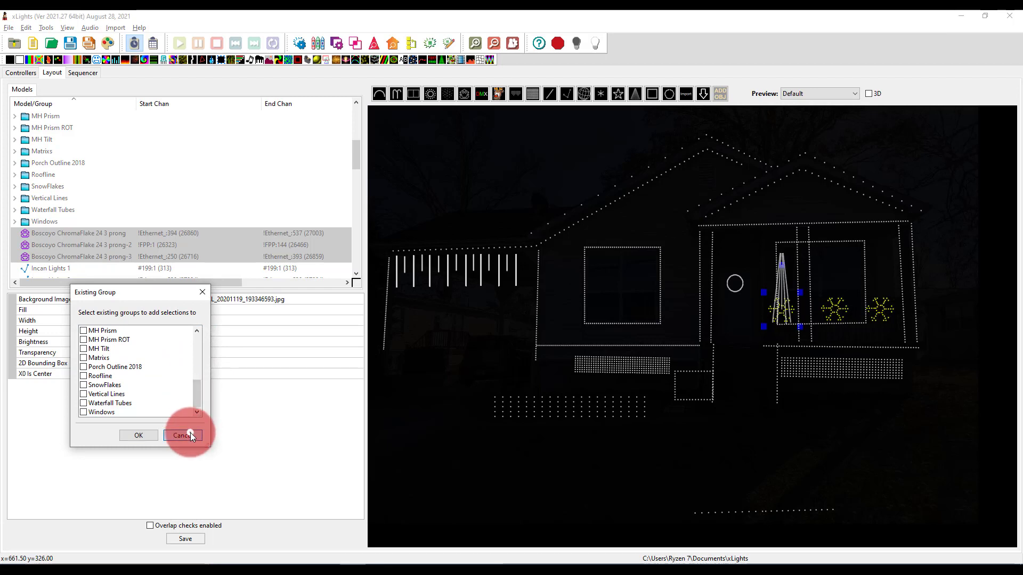
right_click(105, 255)
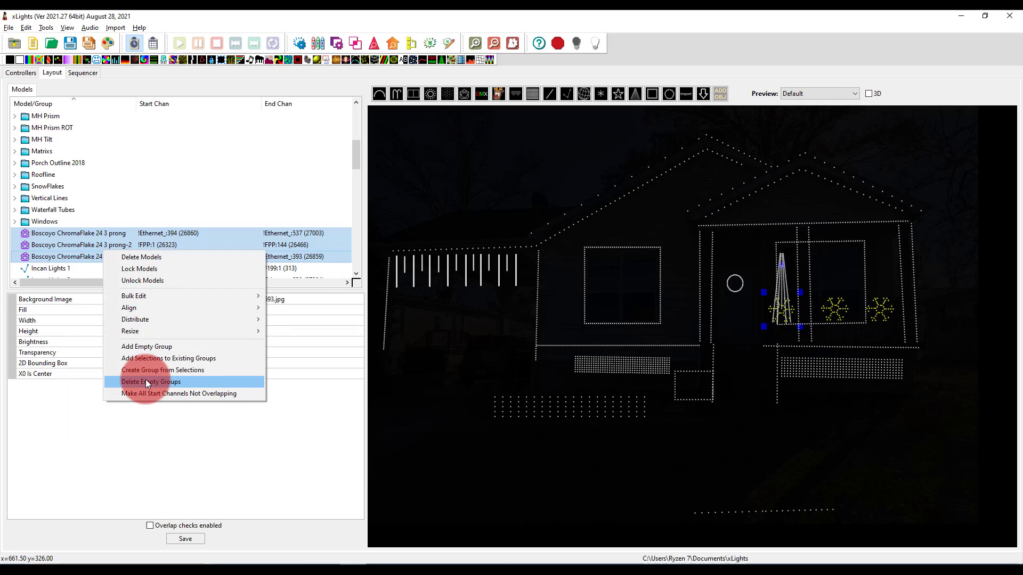
left_click(158, 432)
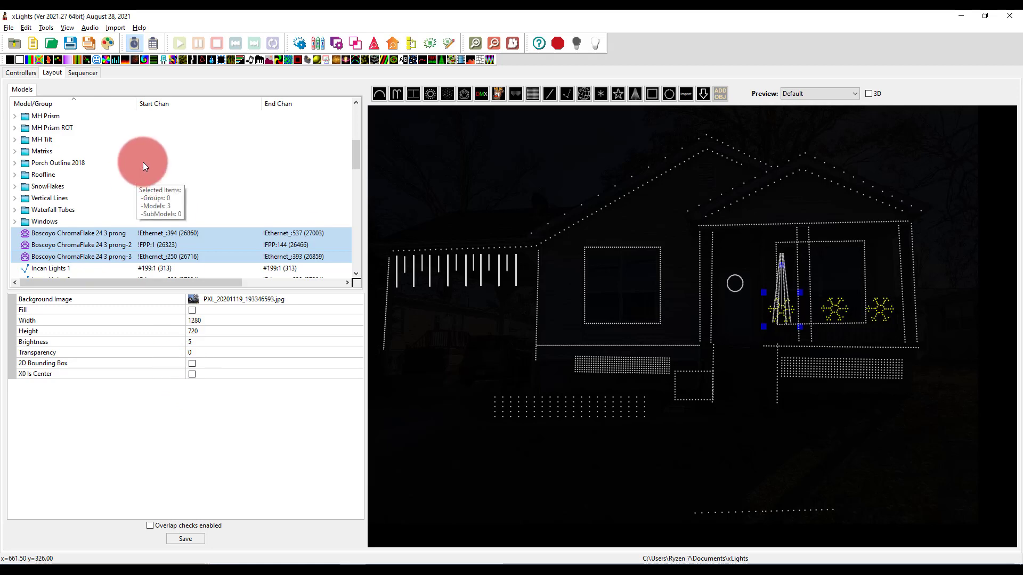
Browse the Porch Outline 2018, MH Tilt and MH Prism ROT members, ending on Matrixs.
left_click(73, 162)
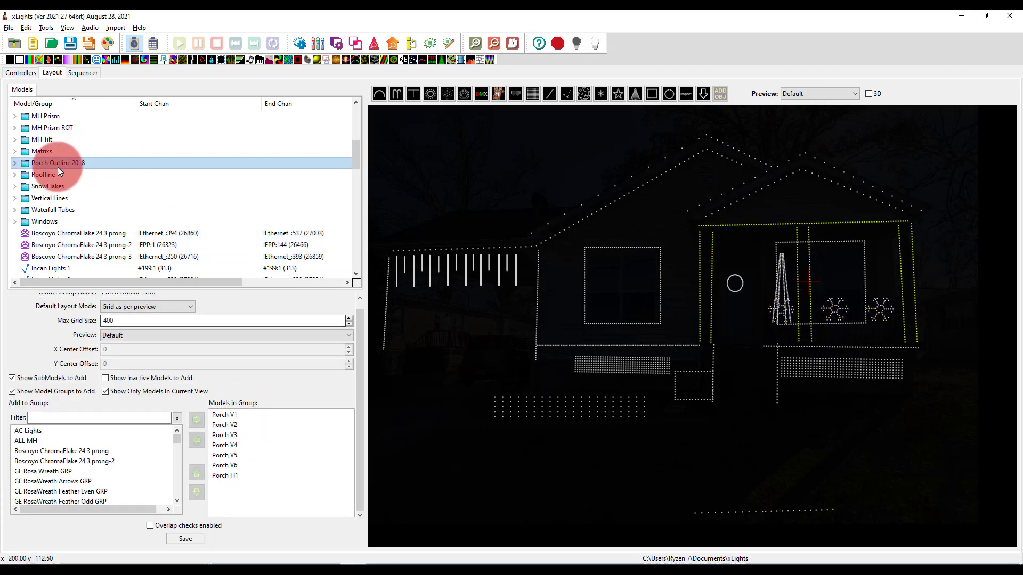
left_click(40, 139)
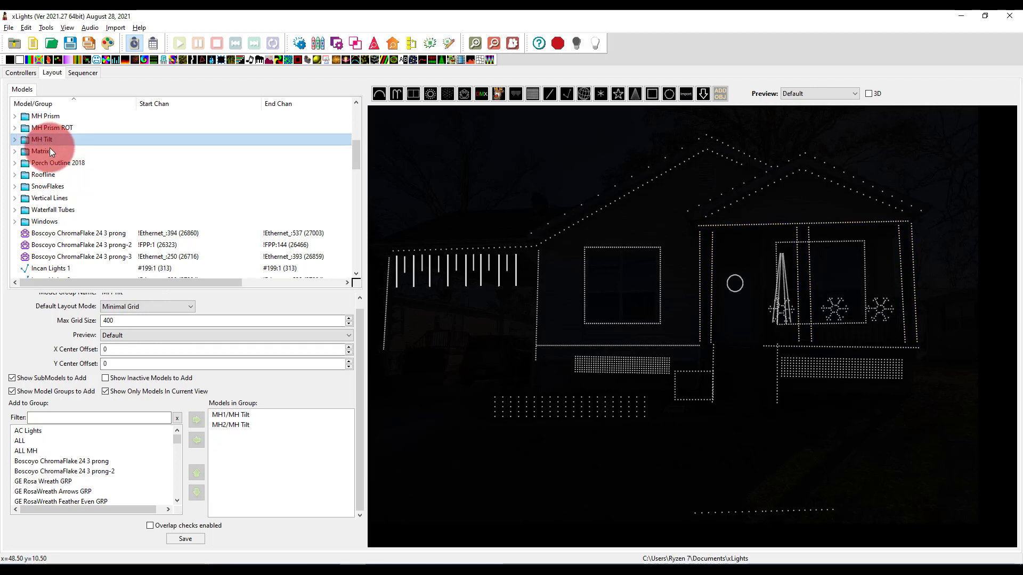
right_click(49, 148)
left_click(50, 129)
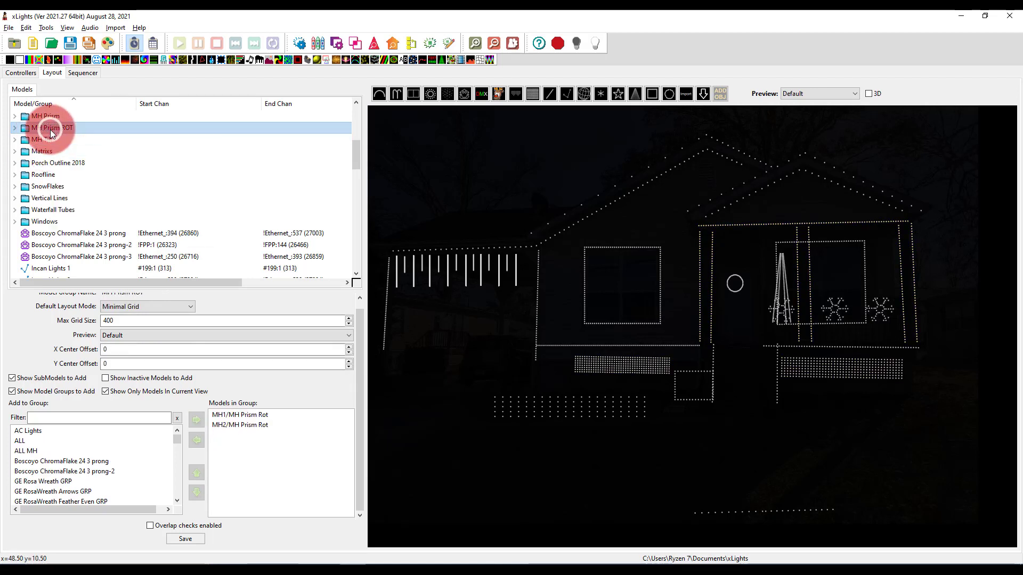
left_click(50, 151)
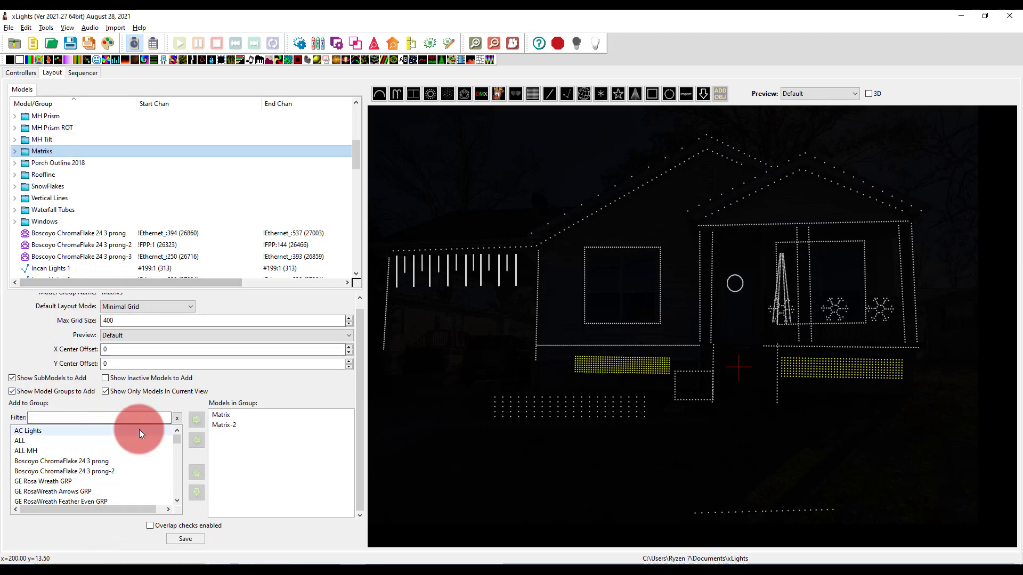
mouse_move(184, 431)
left_mouse_down()
mouse_move(161, 499)
mouse_move(174, 431)
left_mouse_up()
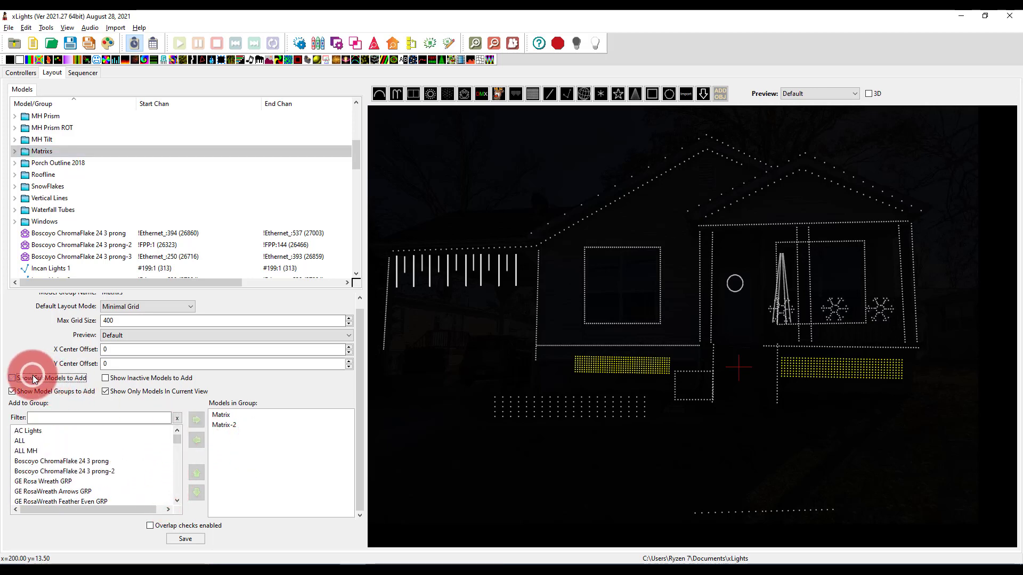
Add ALL through GE RosaWreath Arrows GRP model groups into the Matrixs group.
left_click(41, 393)
left_click(41, 393)
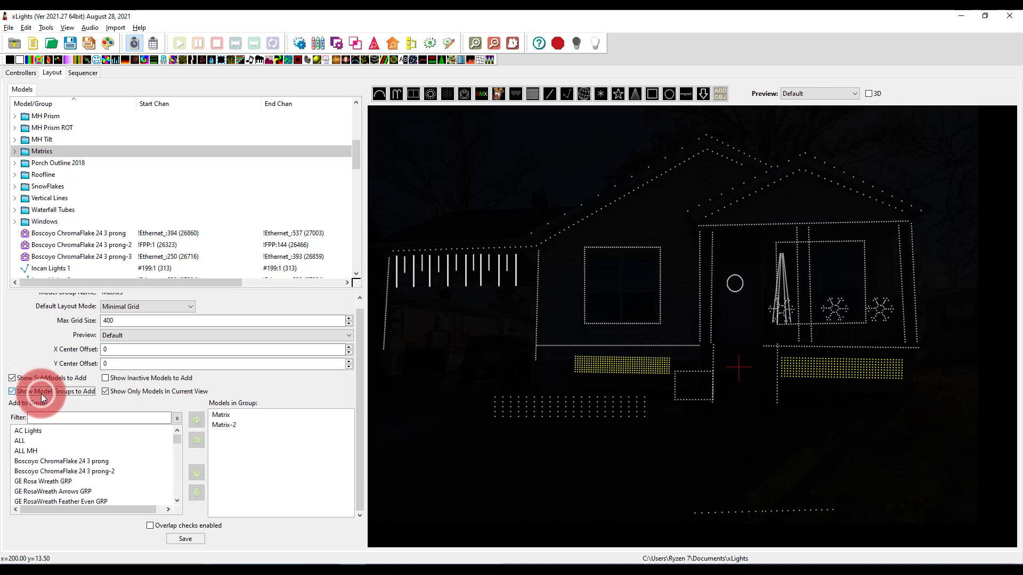
left_click(78, 439)
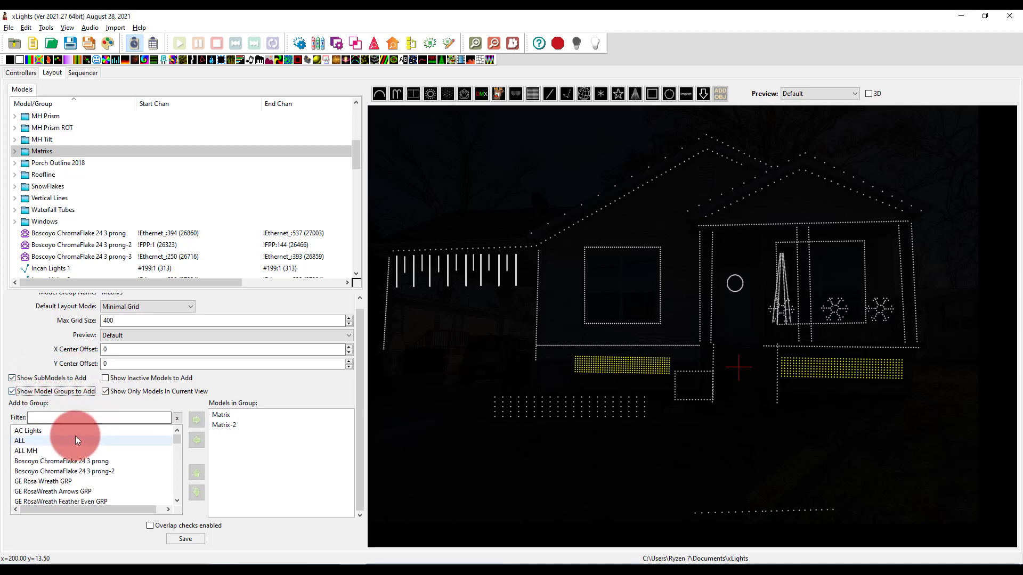
left_click_drag(79, 443, 86, 473)
left_click(90, 490, "ctrl")
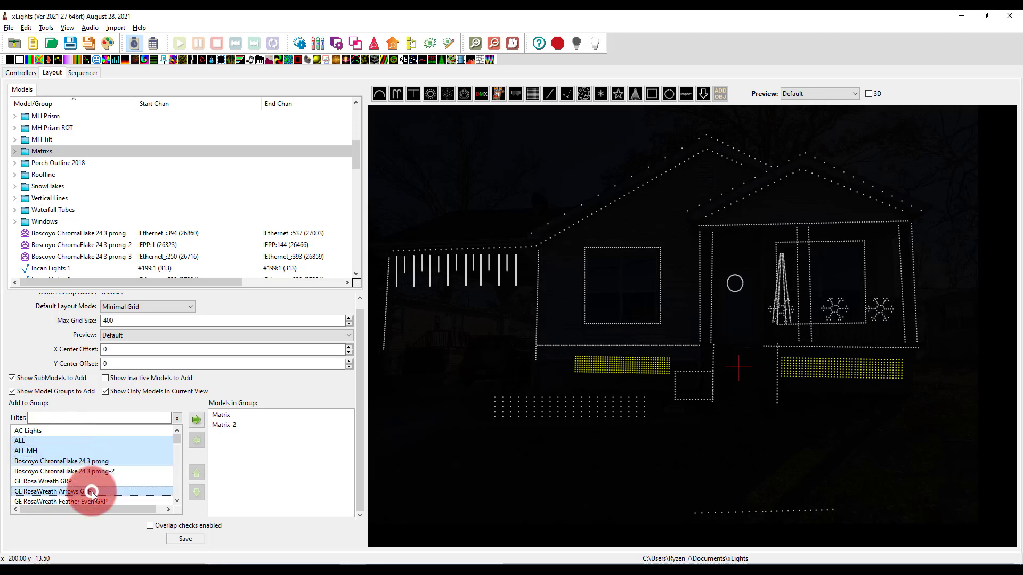
left_click(195, 416)
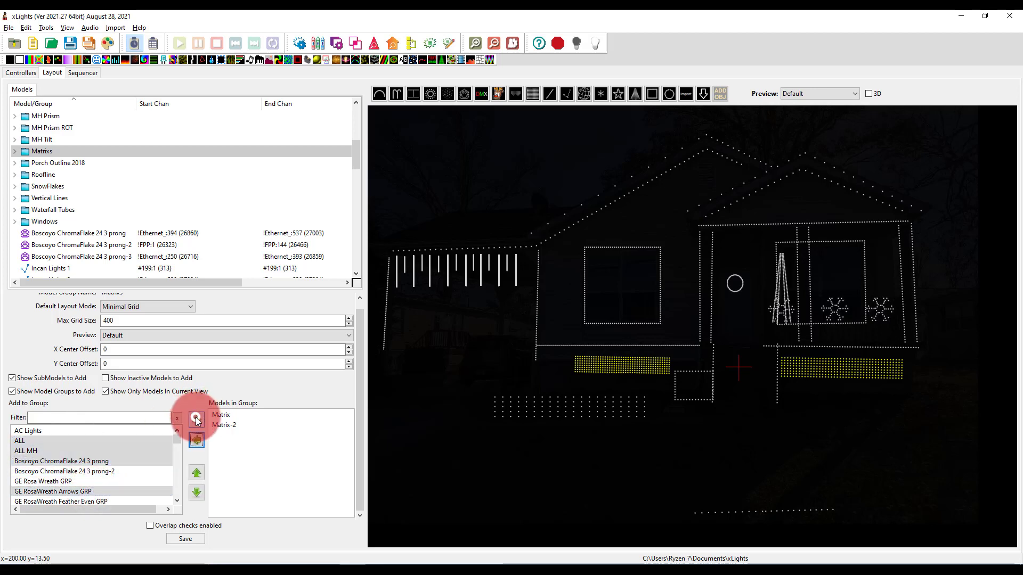
Remove the newly added groups, leaving Matrix and Matrix-2 as Matrixs members.
left_click(230, 444)
left_click(228, 436)
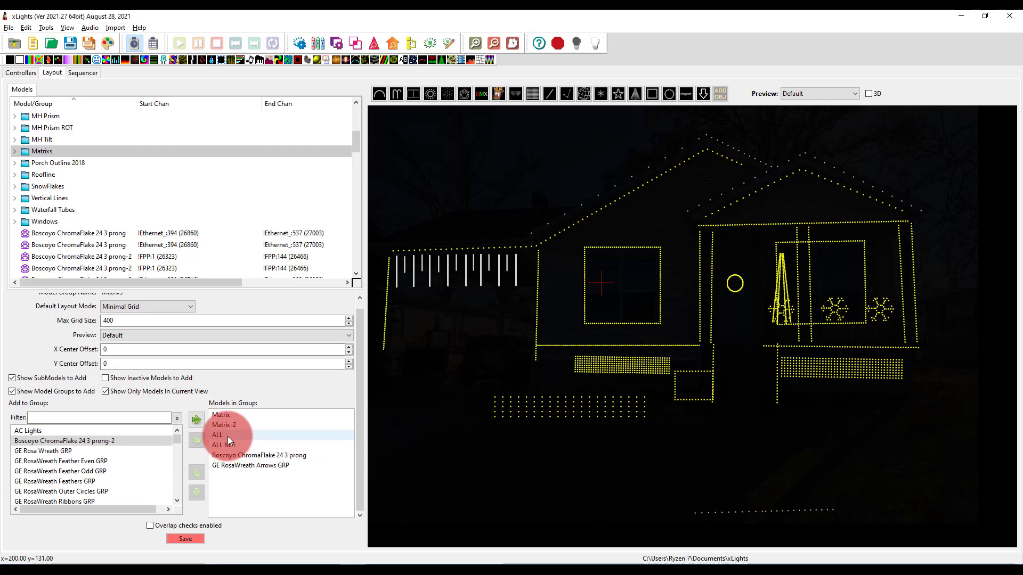
left_click(232, 463, "shift")
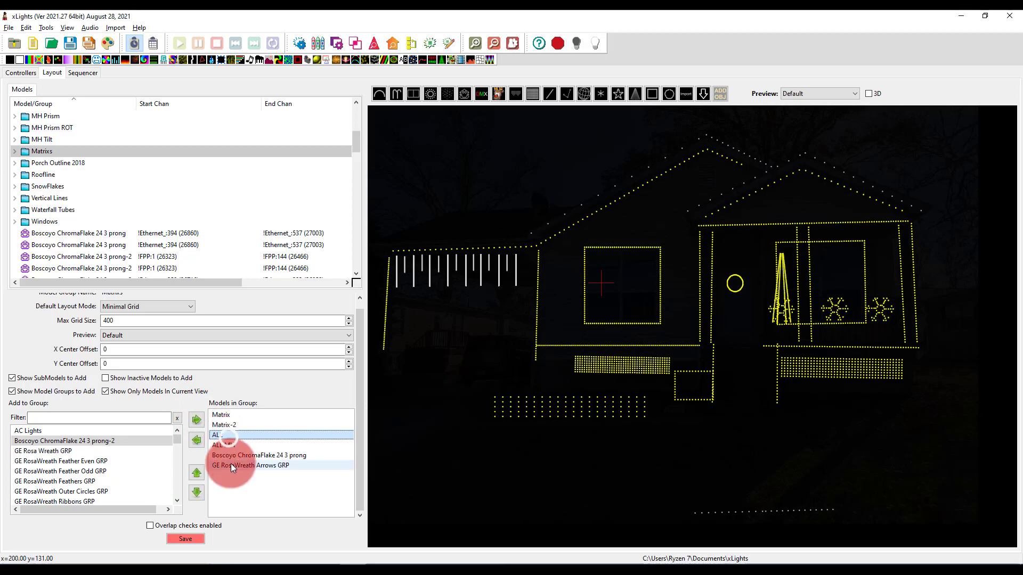
left_click(199, 441)
left_click(259, 470)
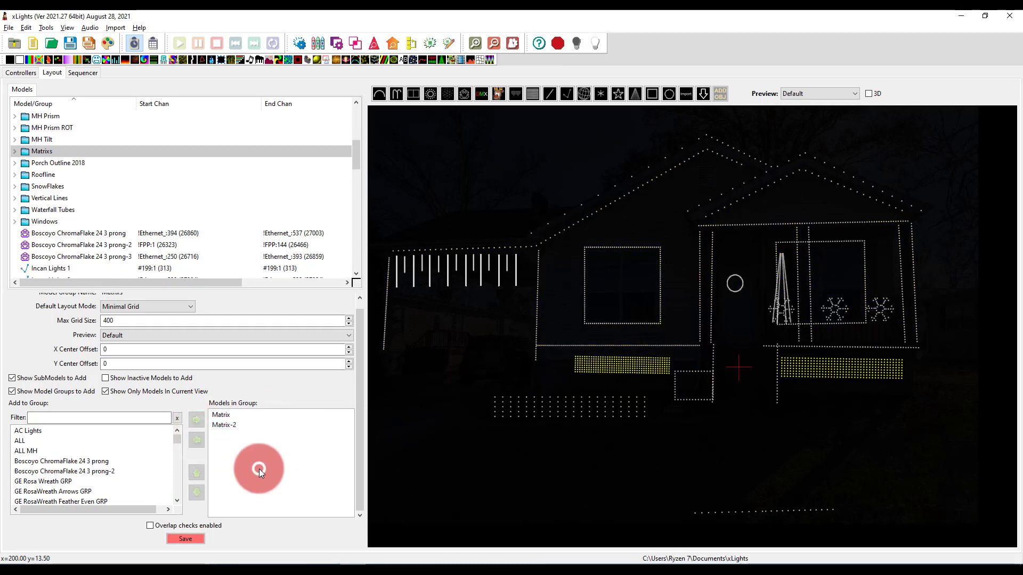